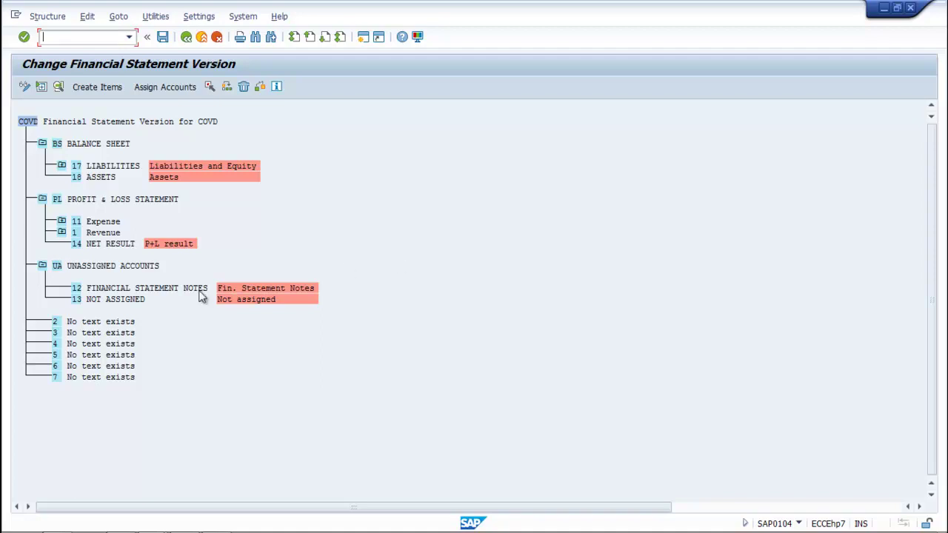
Open the texts of item 2 and copy the "Shareholders' funds" heading from the Companies Act, 2013 page in Chrome
left_click(99, 325)
double_click(105, 321)
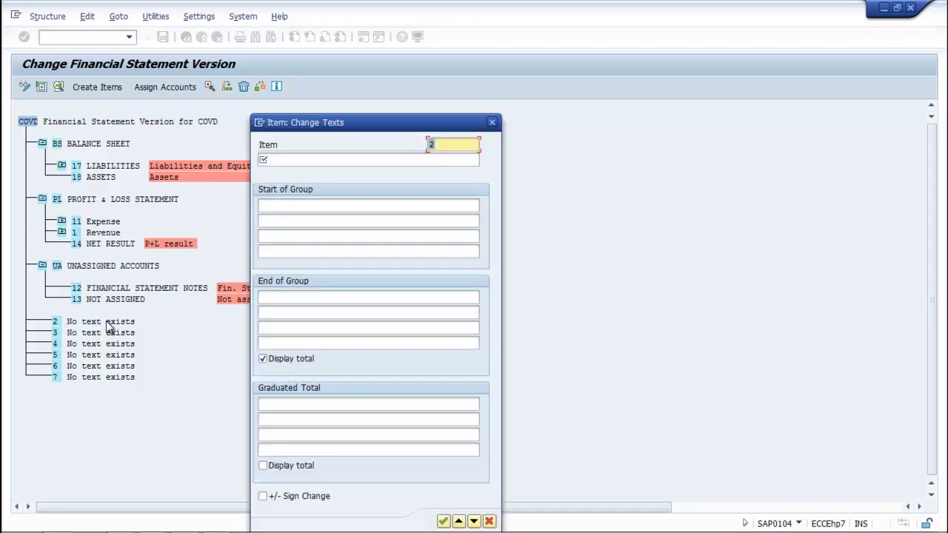
left_click(297, 159)
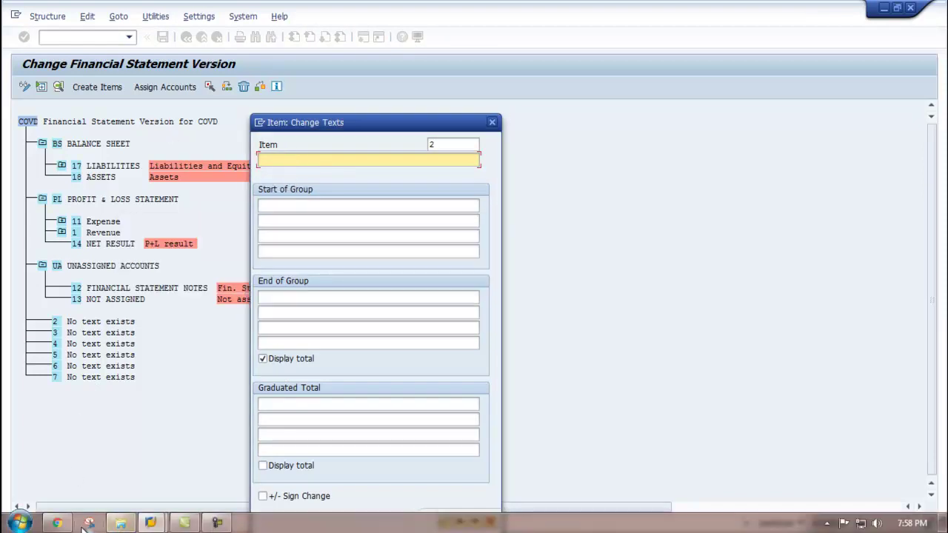
left_click(55, 523)
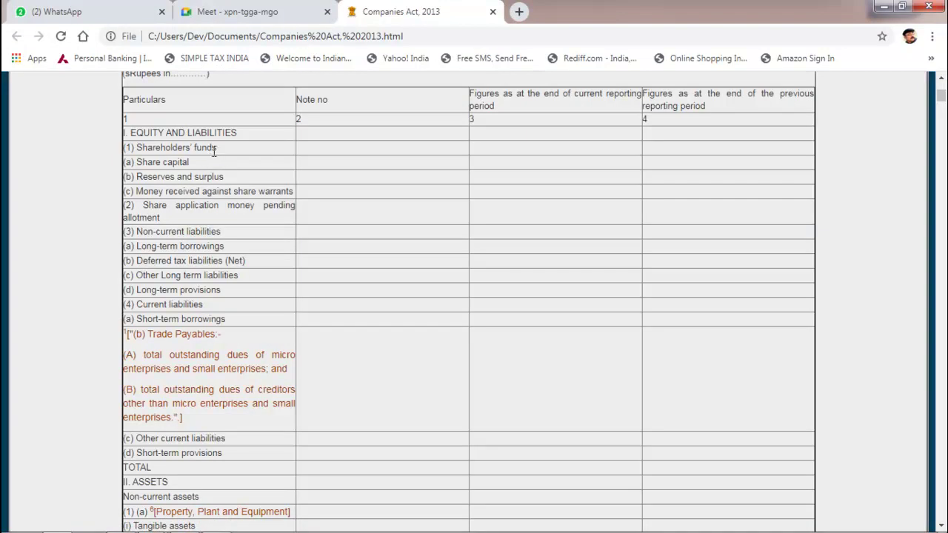
left_click_drag(219, 149, 136, 148)
key("ctrl+c")
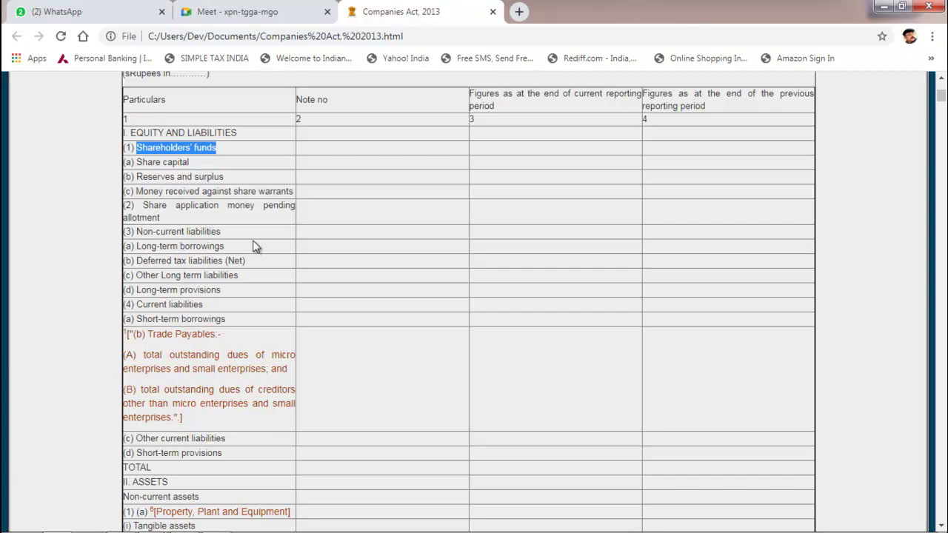
key("alt+Tab")
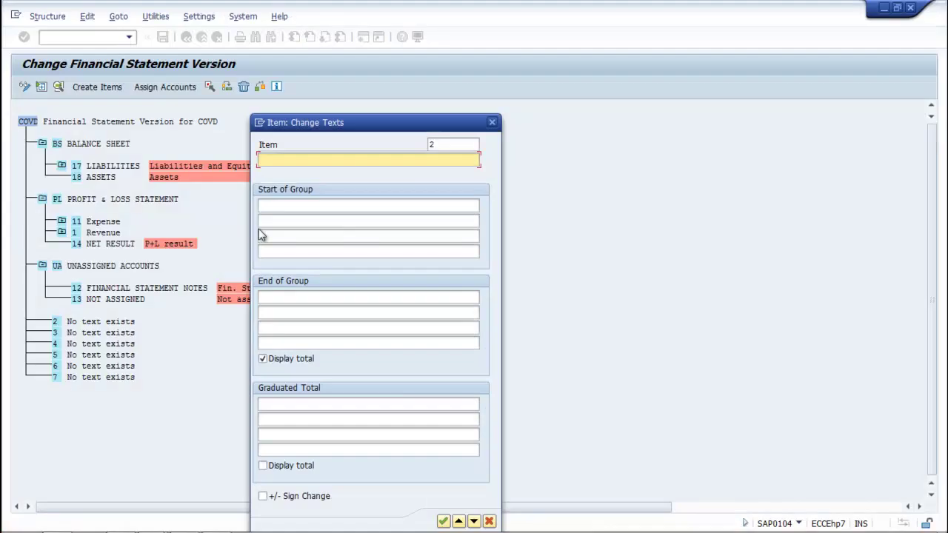
Enter the copied heading as item 2's text, capitalised as "Shareholders' Funds", and accept it
key("ctrl+v")
left_click(314, 159)
key("BackSpace")
type("f")
key("BackSpace")
type("F")
left_click(443, 521)
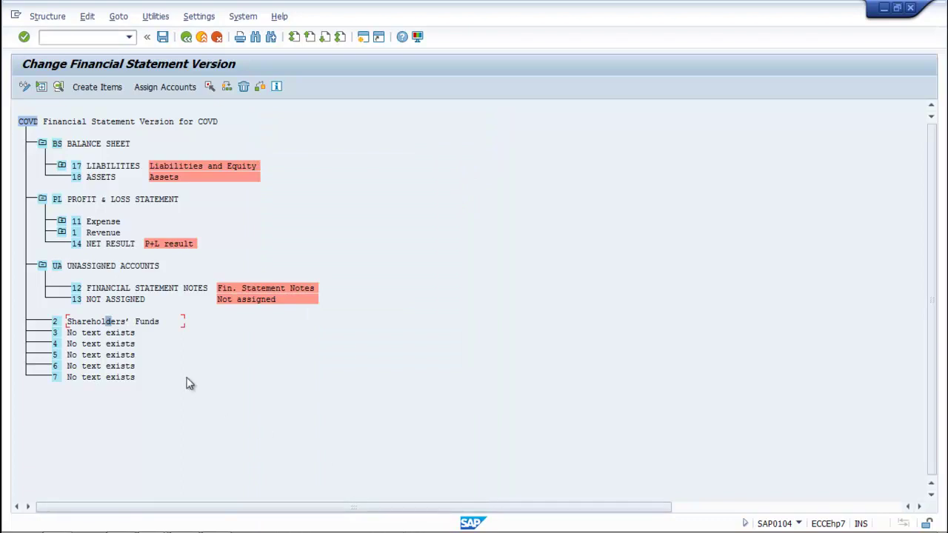
Reassign the Shareholders' Funds node as a subordinate of node 17 LIABILITIES
left_click(56, 323)
left_click(210, 86)
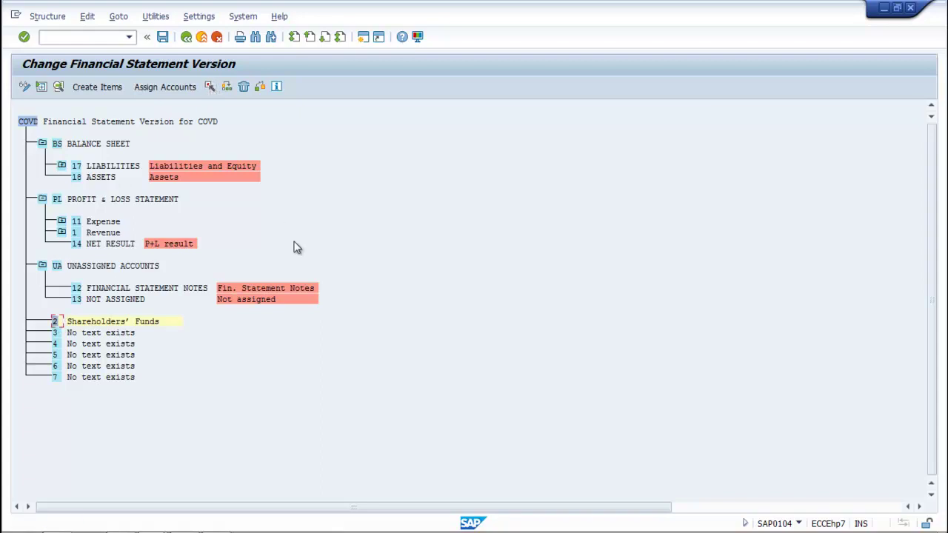
left_click(78, 168)
left_click(227, 88)
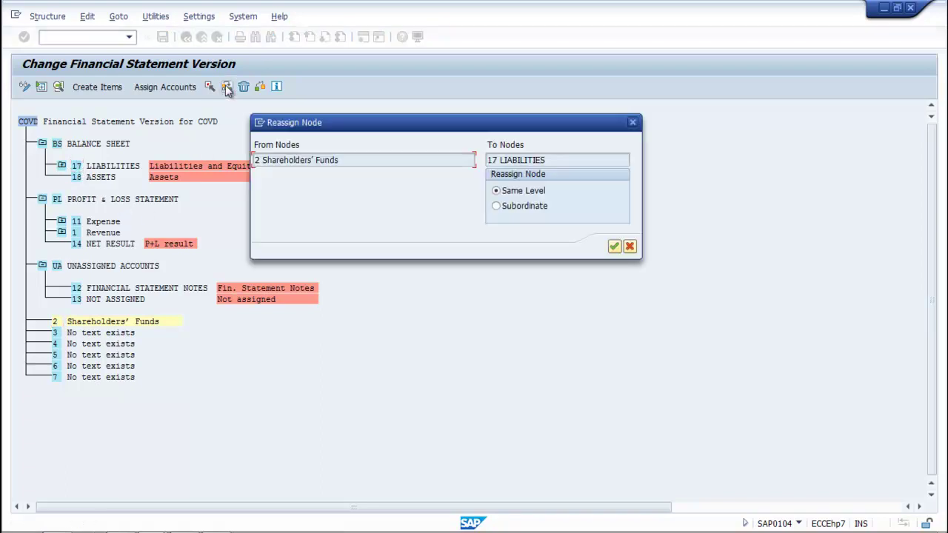
left_click(497, 207)
left_click(615, 248)
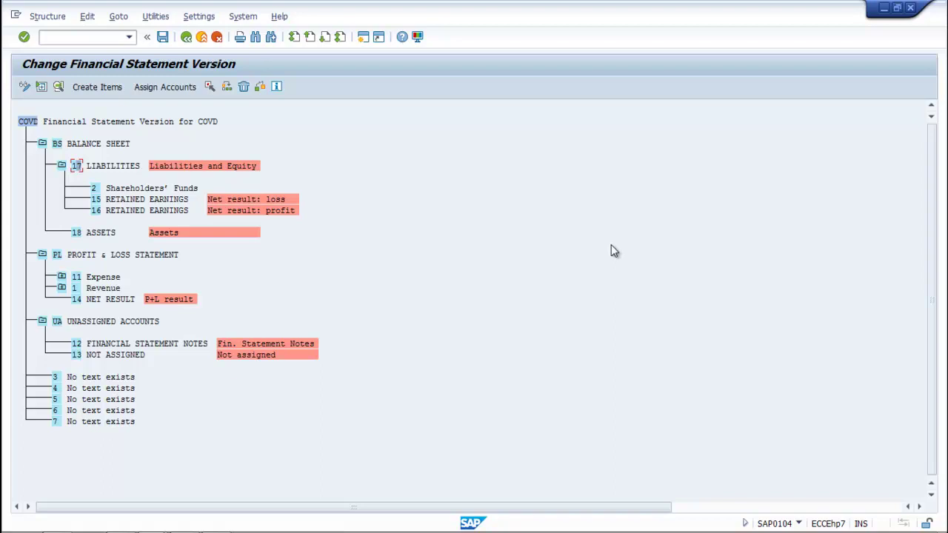
Take the non-current liabilities heading from the Companies Act page in Chrome and name item 3 in SAP "Non-current Liabilities"
key("alt+Tab")
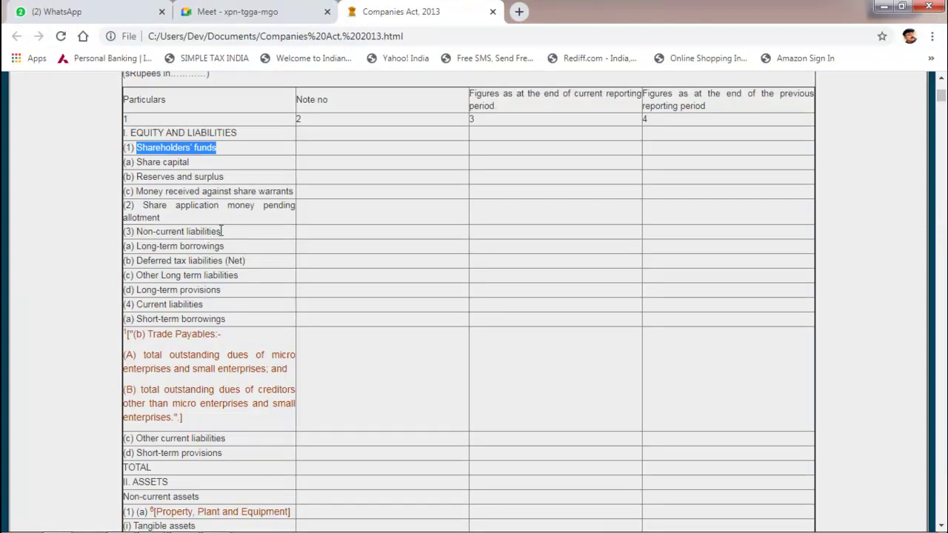
left_click_drag(222, 231, 137, 231)
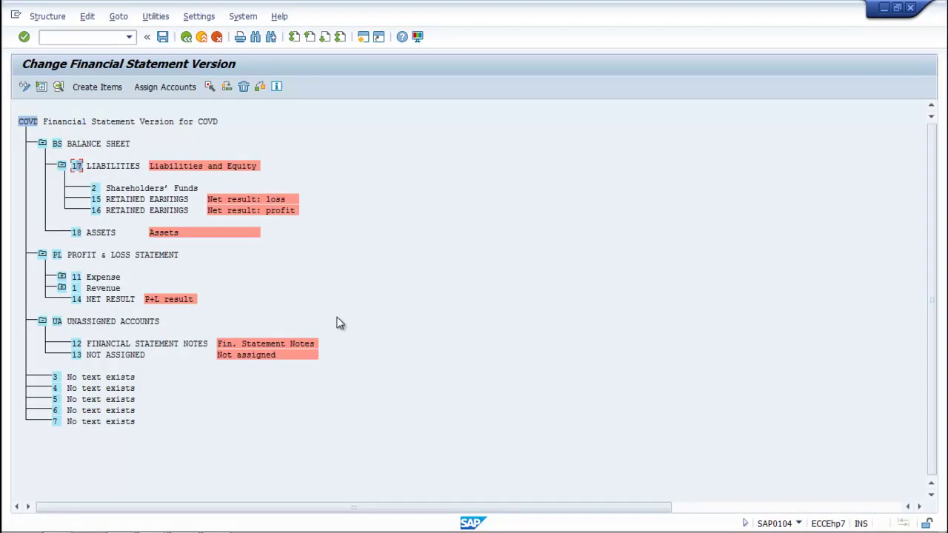
double_click(91, 380)
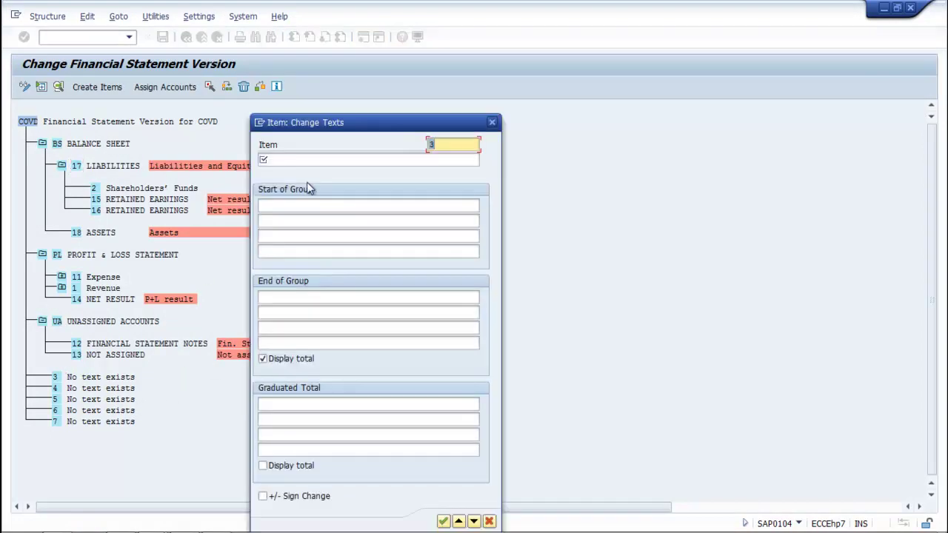
left_click(285, 159)
type("Non-current liabilities")
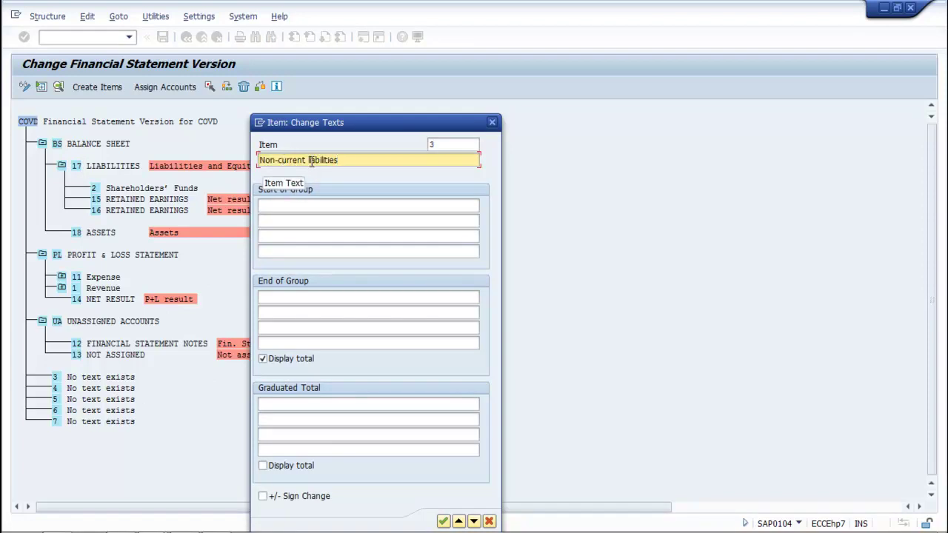
left_click(311, 160)
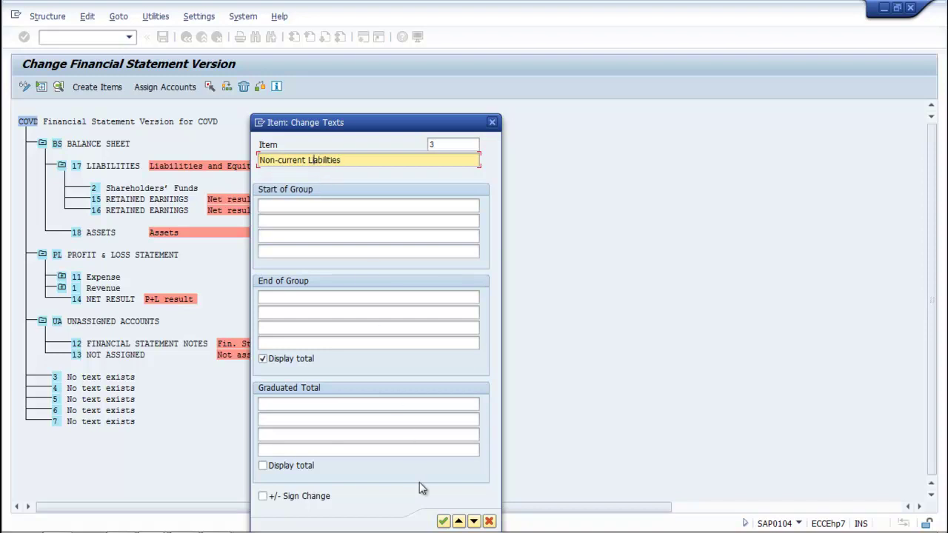
left_click(443, 521)
Reassign the Non-current Liabilities node as a subordinate of node 17 LIABILITIES
left_click(53, 378)
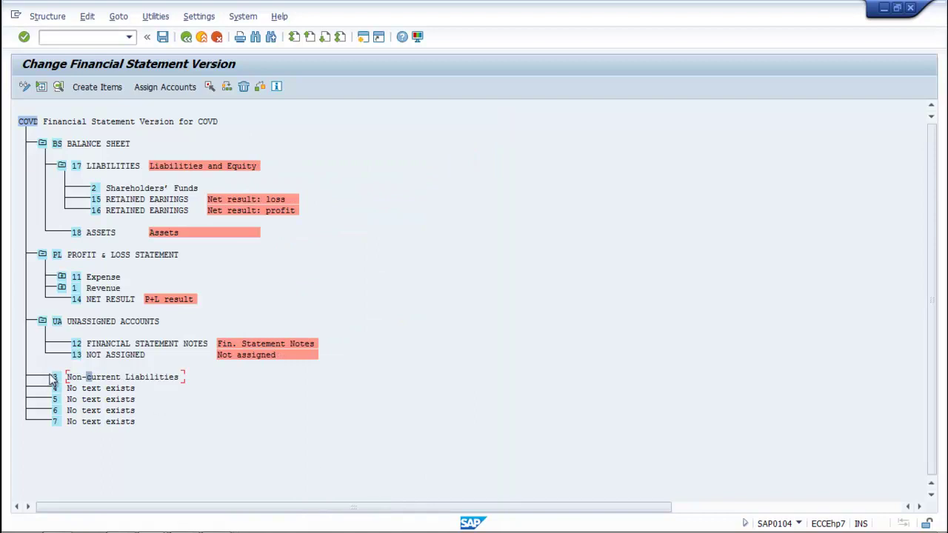
left_click(210, 87)
left_click(76, 165)
left_click(227, 87)
left_click(496, 206)
left_click(615, 247)
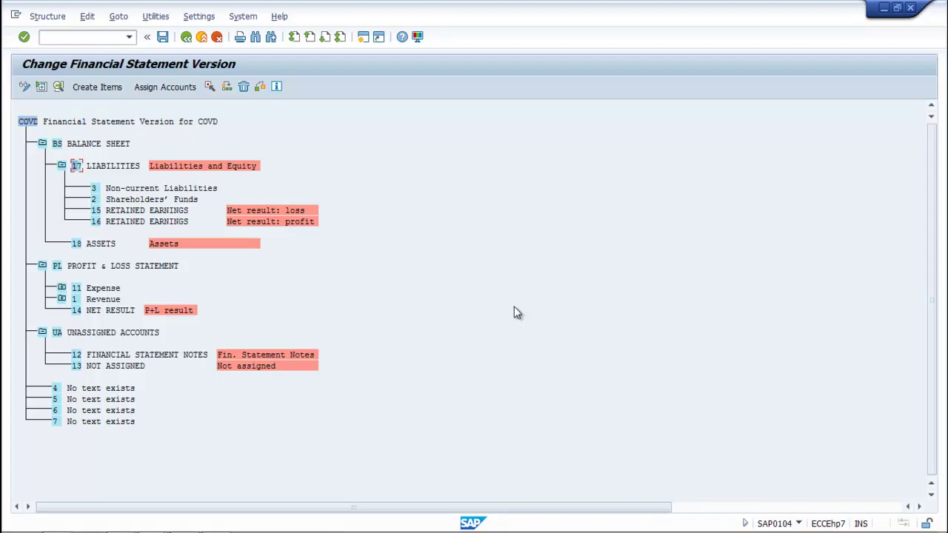
Copy the "Current liabilities" heading from the Companies Act page in Chrome and name item 4 in SAP "Current Liabilities"
key("alt+Tab")
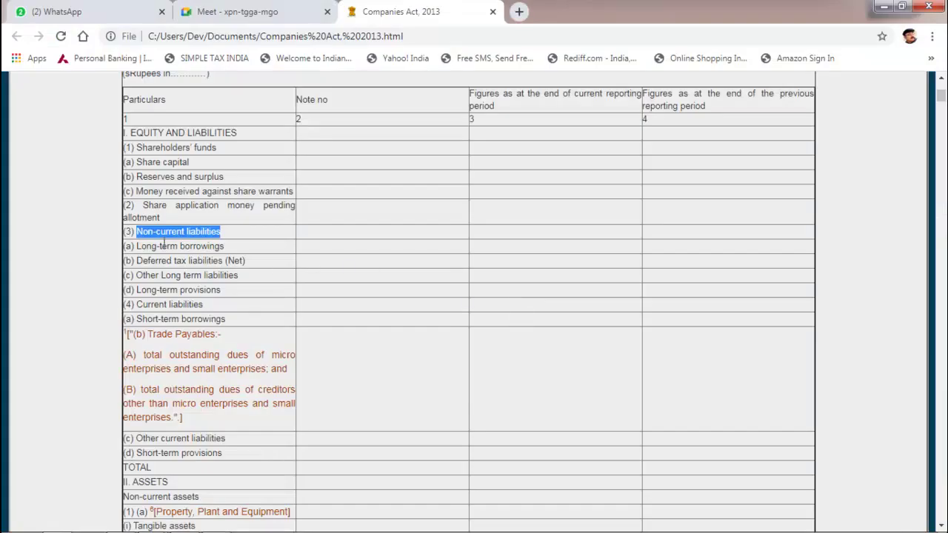
left_click_drag(135, 305, 222, 317)
key("ctrl+c")
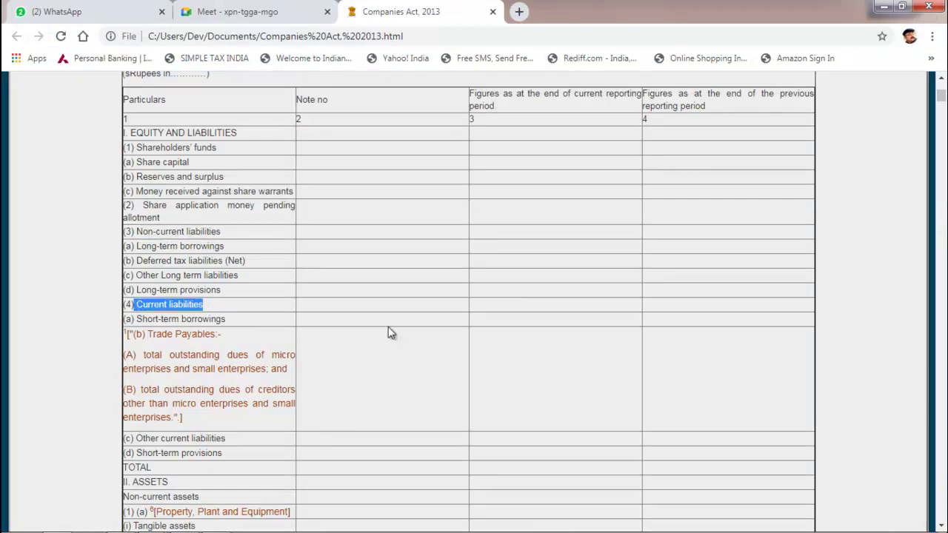
key("alt+Tab")
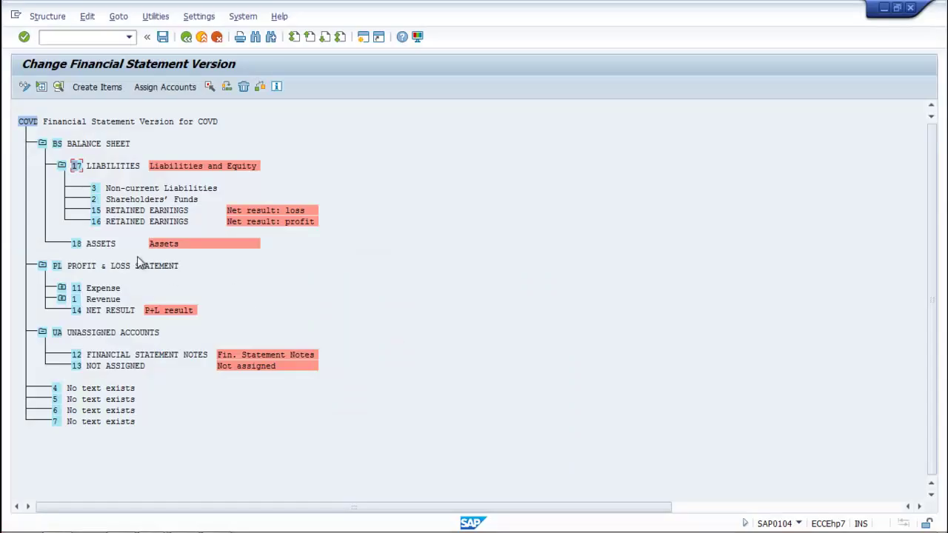
left_click(85, 389)
double_click(105, 388)
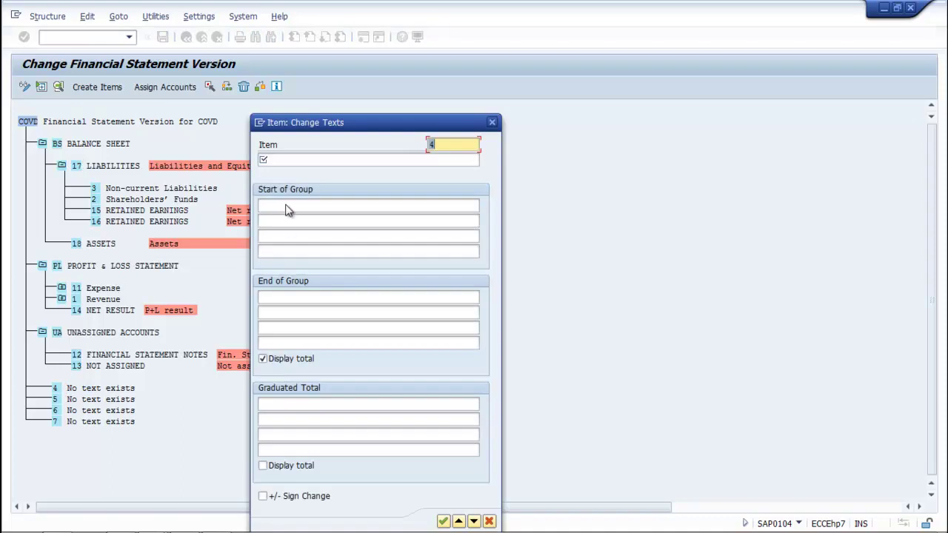
left_click(275, 159)
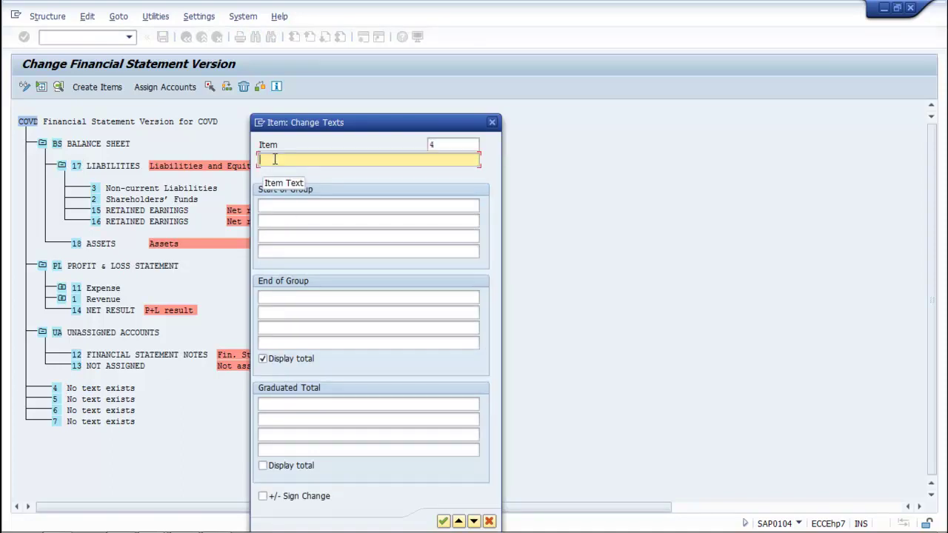
key("ctrl+v")
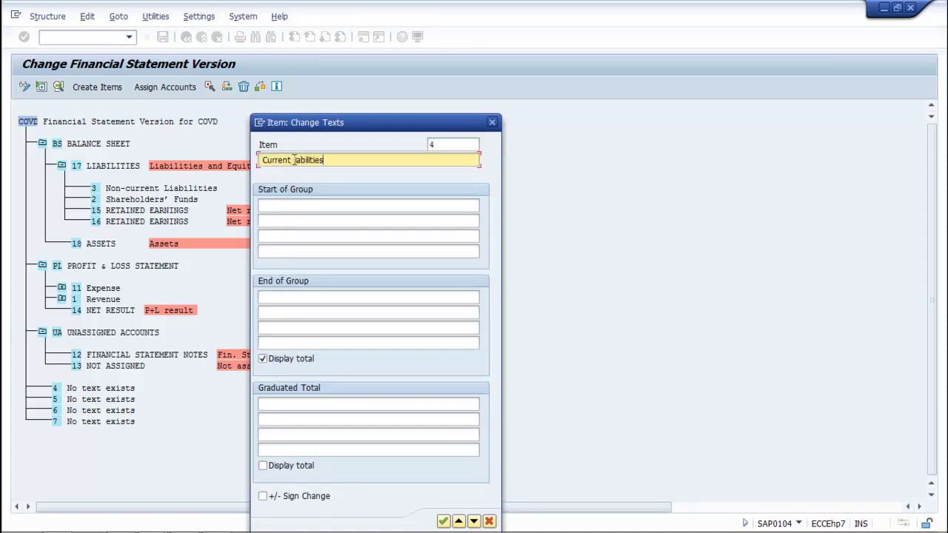
key("Delete")
type("L")
left_click(443, 521)
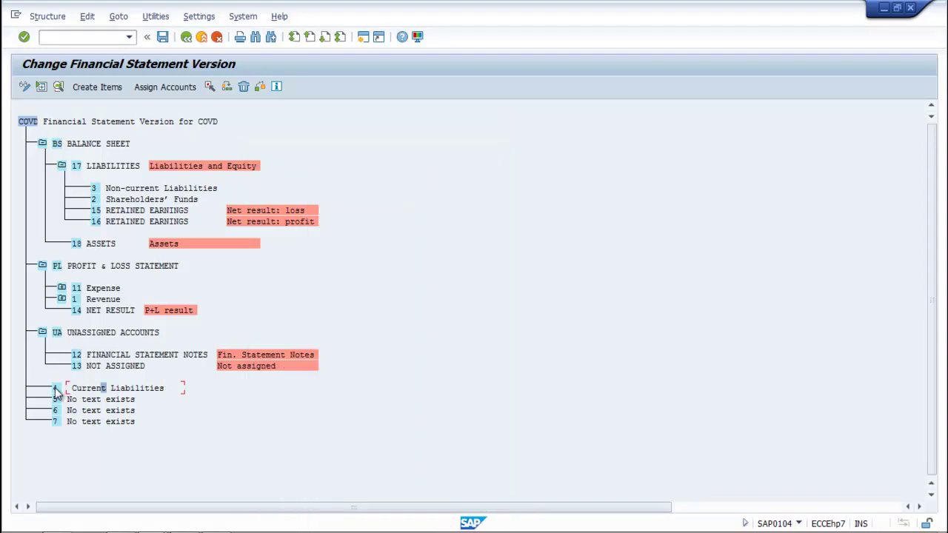
Reassign the Current Liabilities node as a subordinate of node 17 LIABILITIES
left_click(57, 389)
left_click(210, 87)
left_click(77, 166)
left_click(228, 88)
left_click(501, 208)
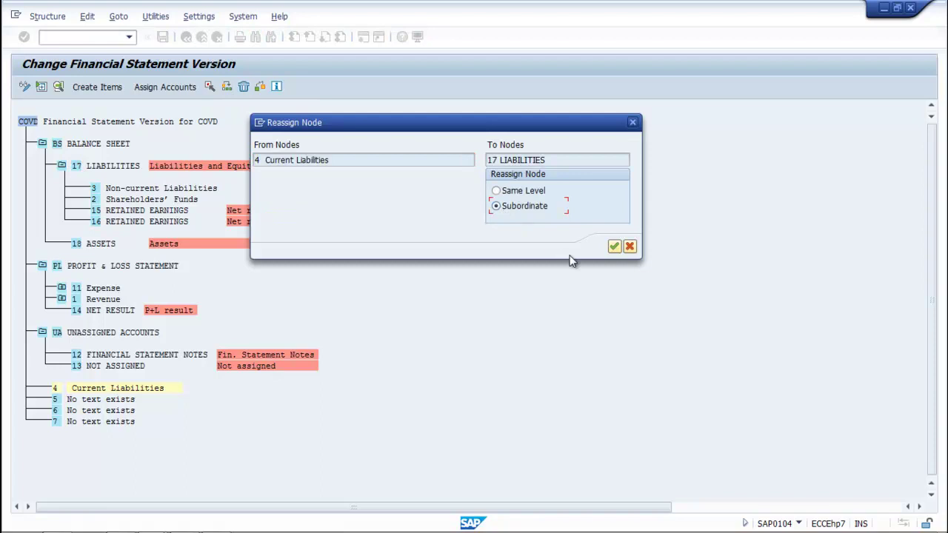
left_click(615, 247)
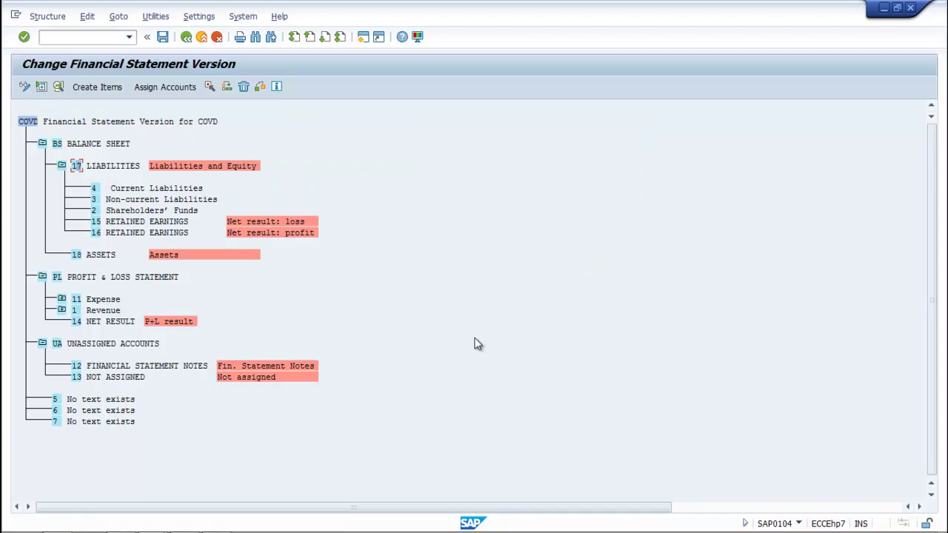
Remove the leading space from the Current Liabilities item text and accept the change
double_click(157, 190)
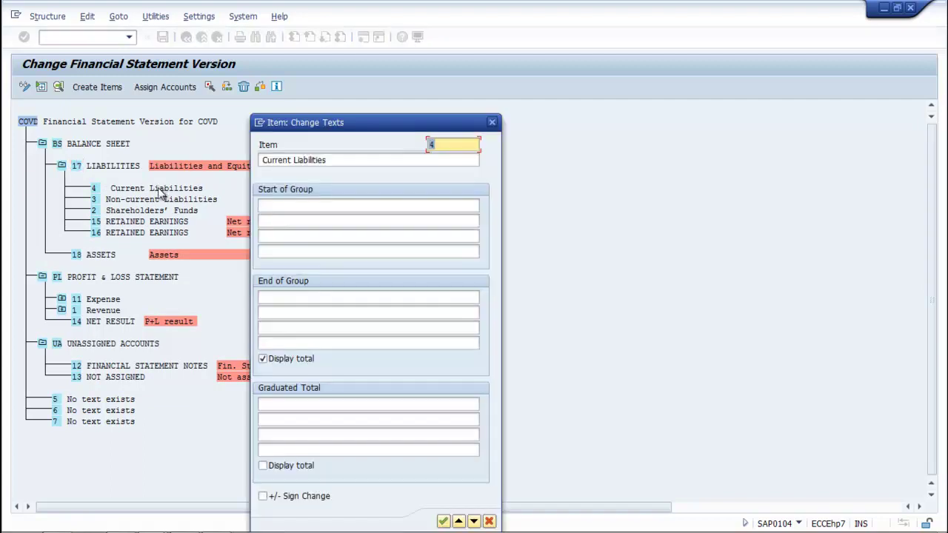
left_click(262, 160)
key("Delete")
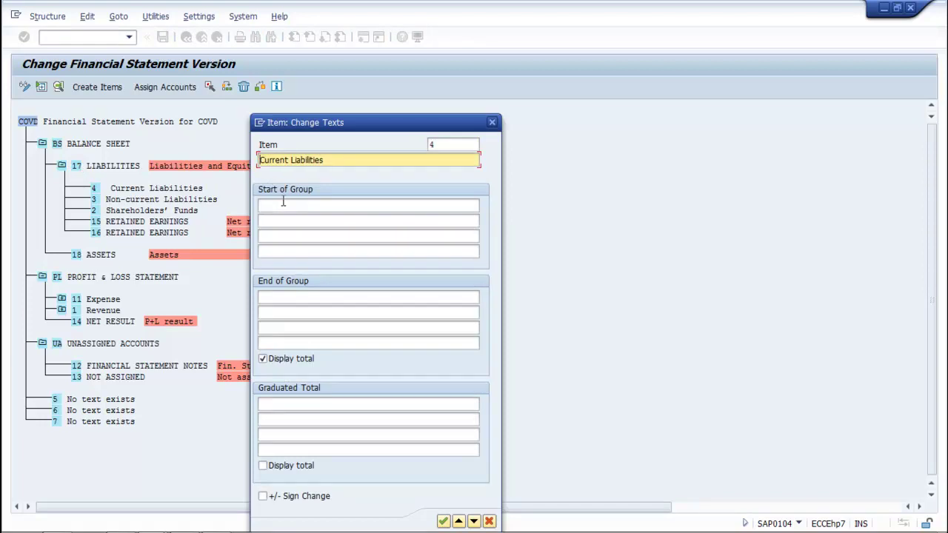
left_click(443, 522)
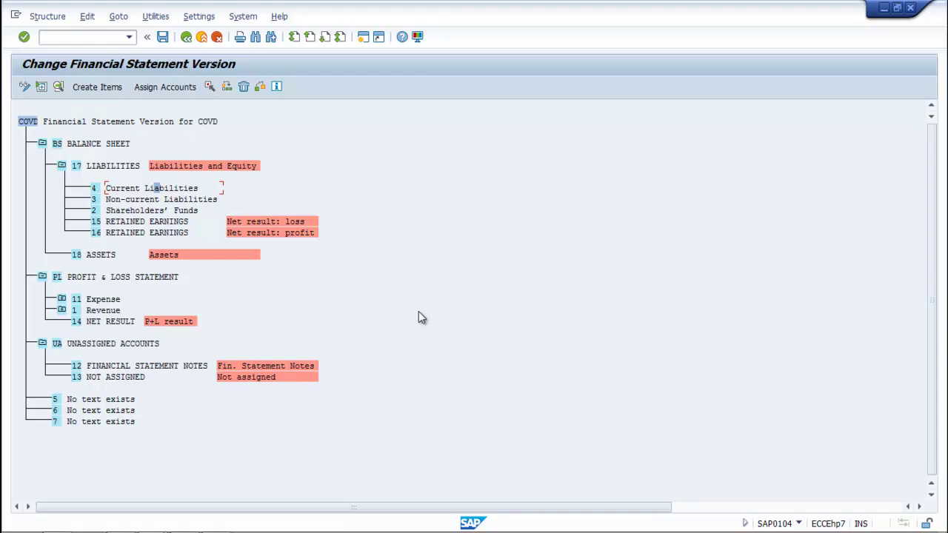
Copy the "Non-current assets" heading under II. ASSETS on the Companies Act page in Chrome and return to the SAP financial statement version
key("alt+Tab")
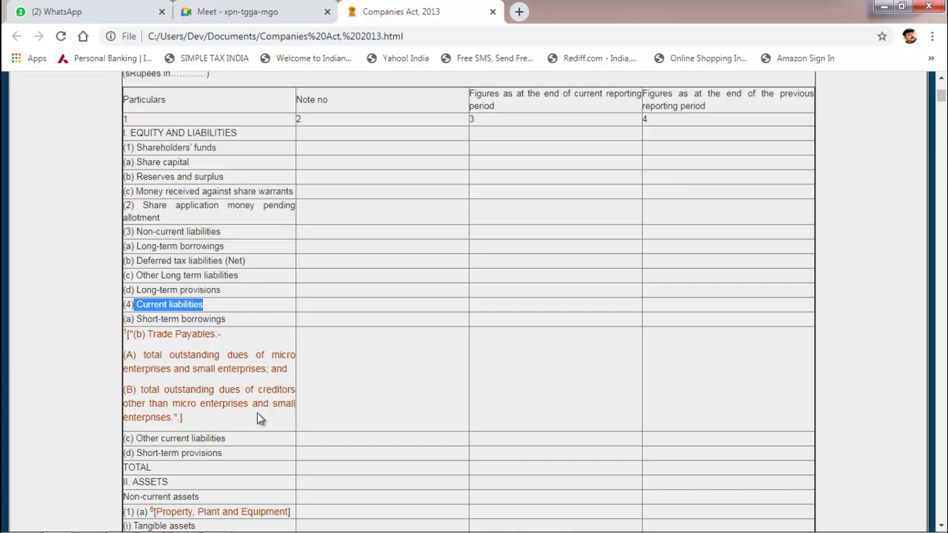
scroll(257, 415, "down", 1)
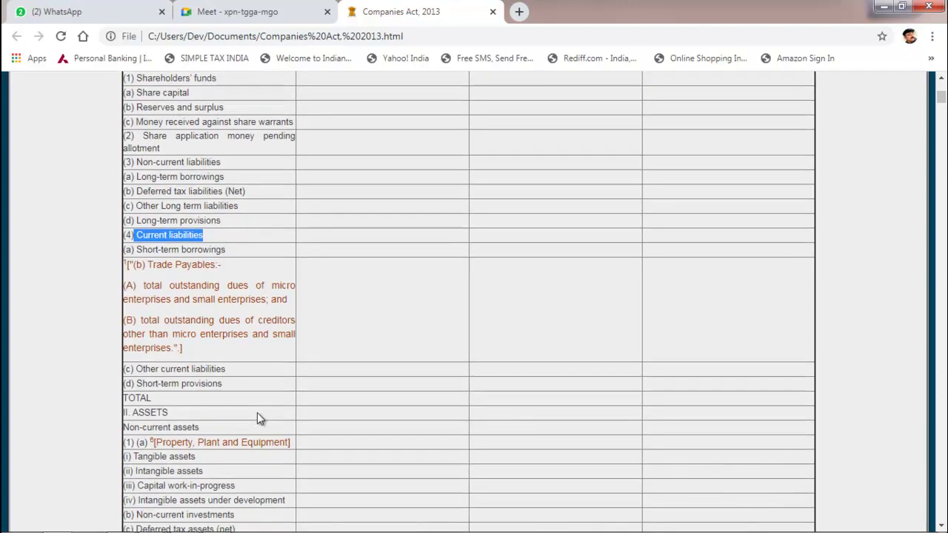
key("alt+Tab")
key("alt+Tab")
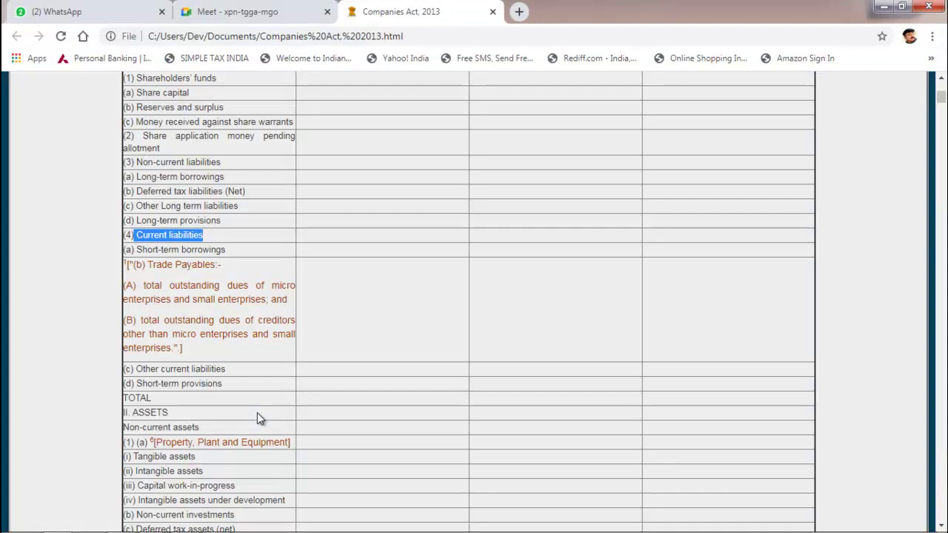
scroll(257, 413, "down", 2)
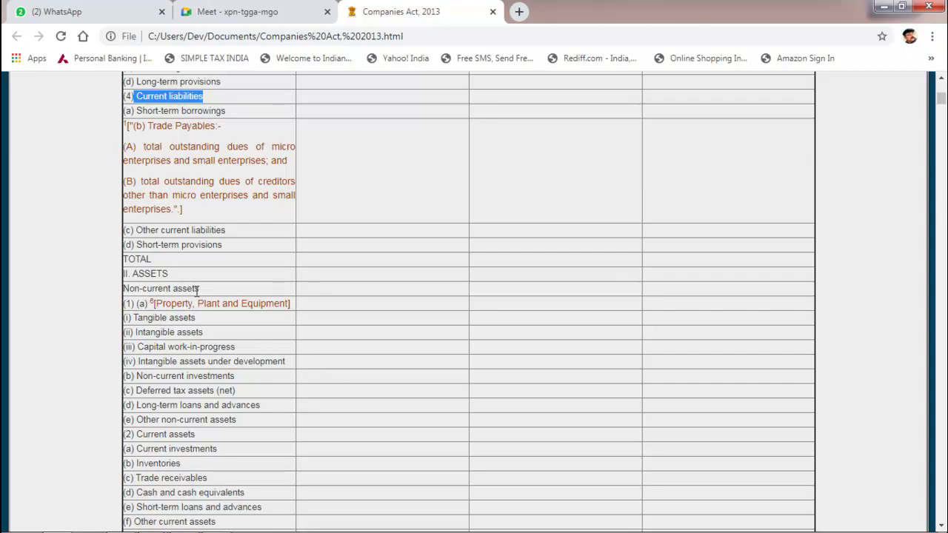
scroll(198, 292, "down", 1)
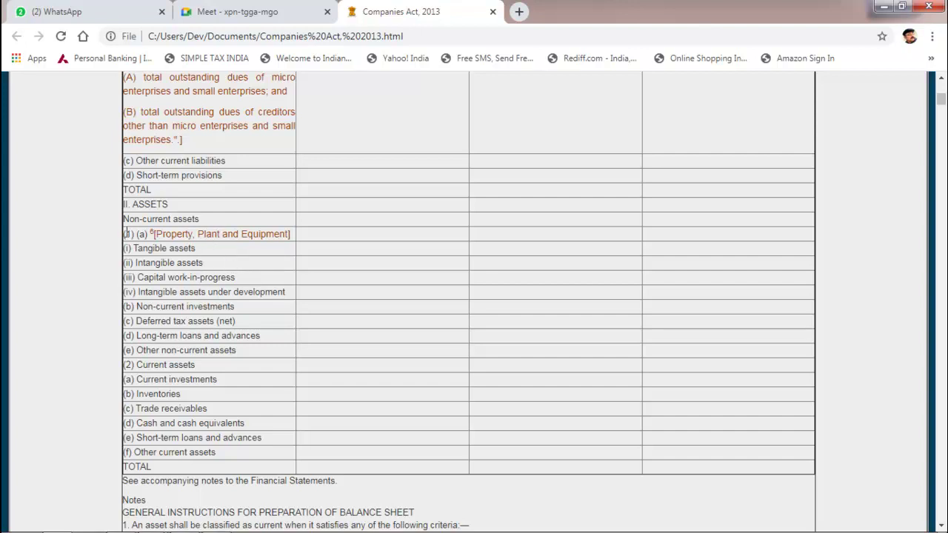
left_click_drag(198, 221, 123, 220)
key("ctrl+c")
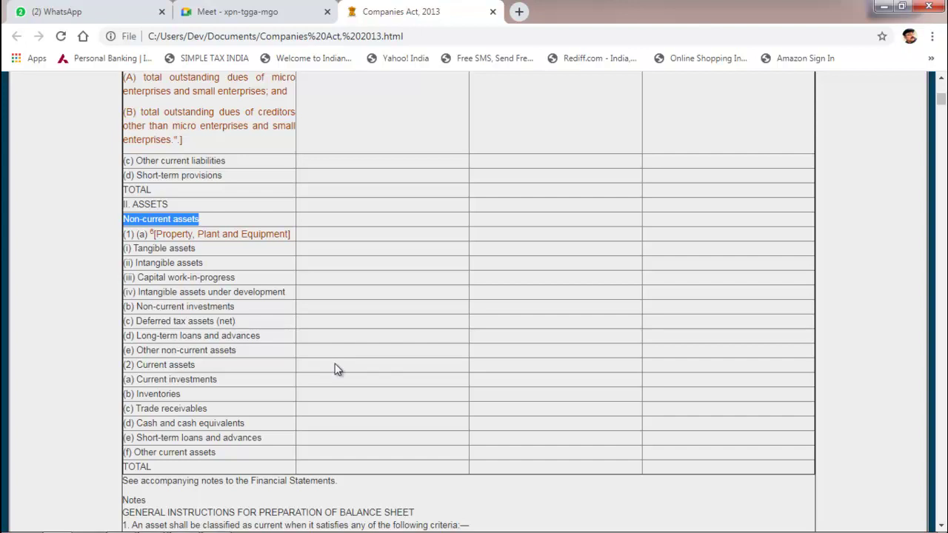
key("alt+Tab")
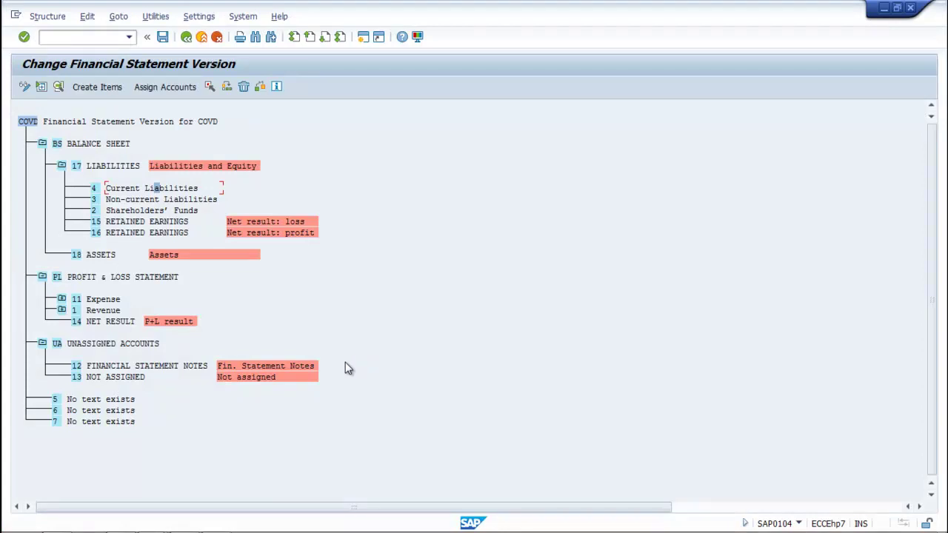
Name item 5 "Non-Current Assets" using the copied heading, capitalizing "Current" and "Assets"
double_click(95, 400)
left_click(282, 160)
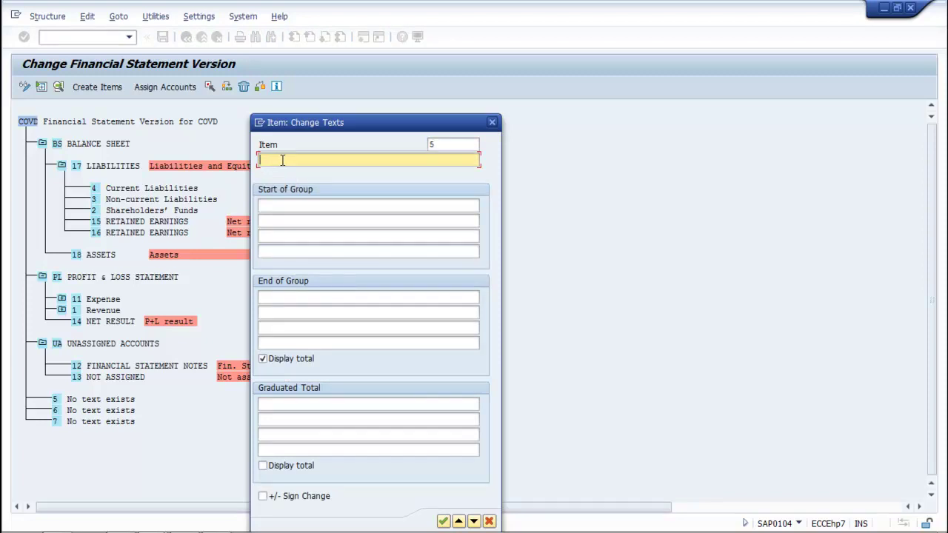
key("ctrl+v")
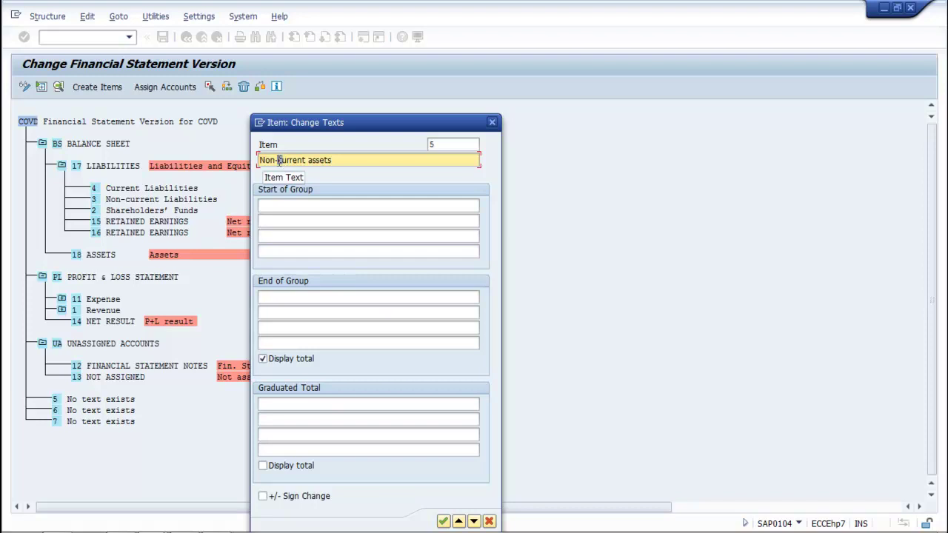
left_click(279, 160)
key("Delete")
type("C")
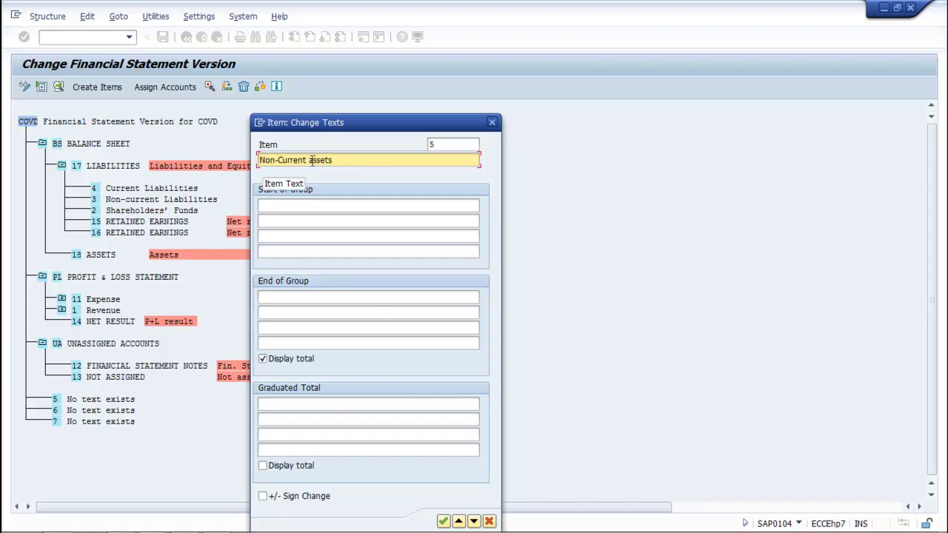
left_click_drag(309, 160, 314, 161)
type("A")
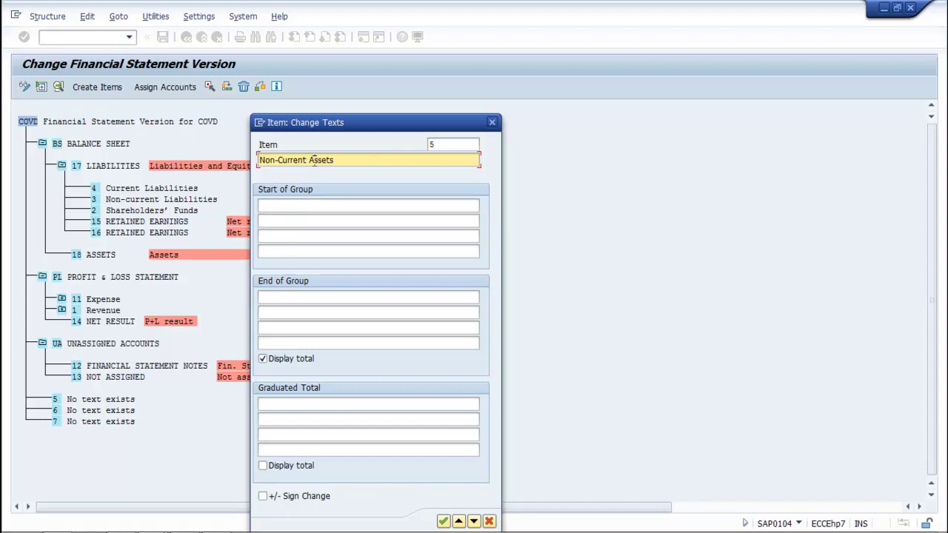
left_click(444, 521)
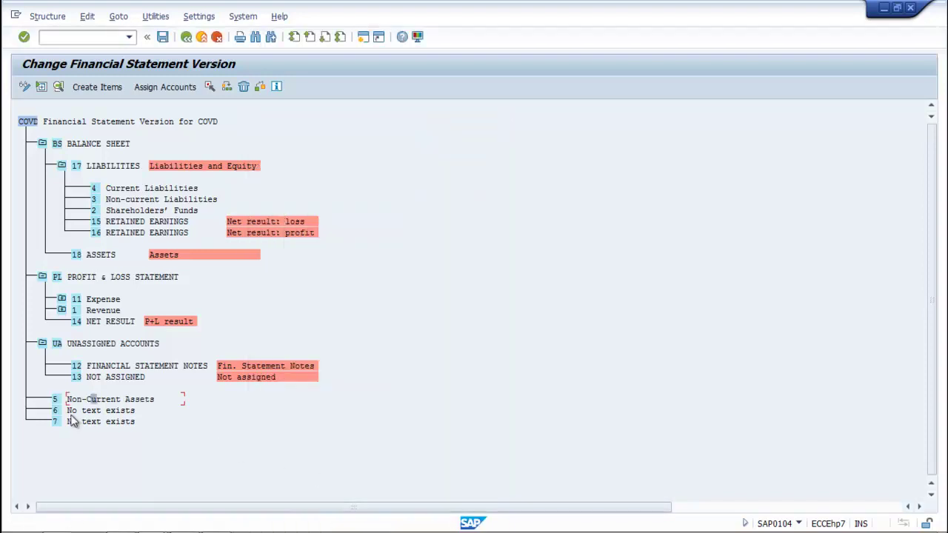
Reassign the Non-Current Assets node as a subordinate of node 18 ASSETS
left_click(55, 400)
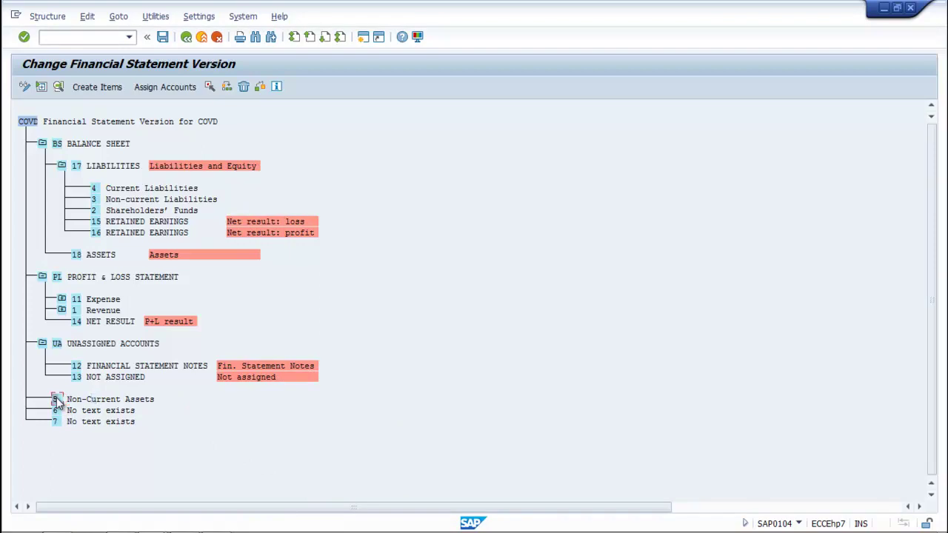
left_click(210, 87)
left_click(76, 255)
left_click(226, 88)
left_click(497, 206)
left_click(614, 246)
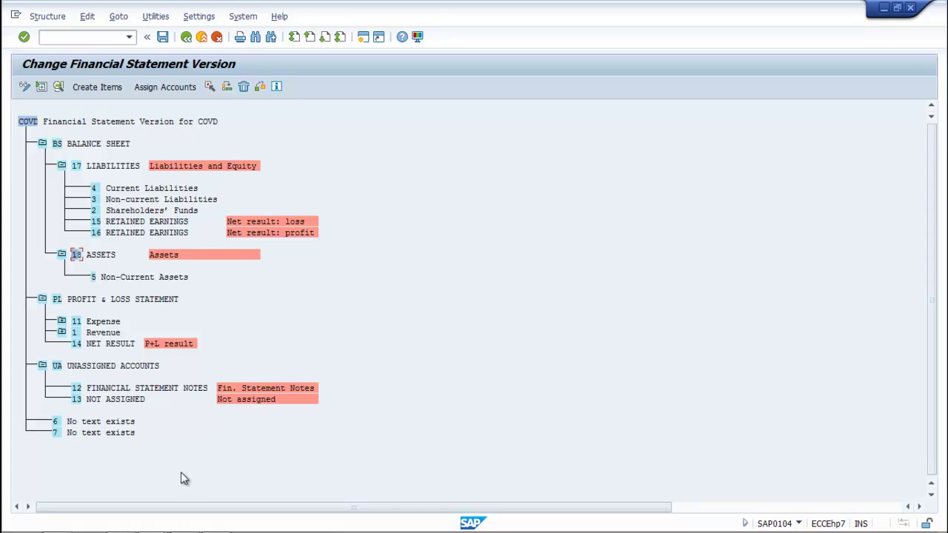
Name item 6 "Current Assets" by adapting the copied "Non-current assets" heading
double_click(76, 421)
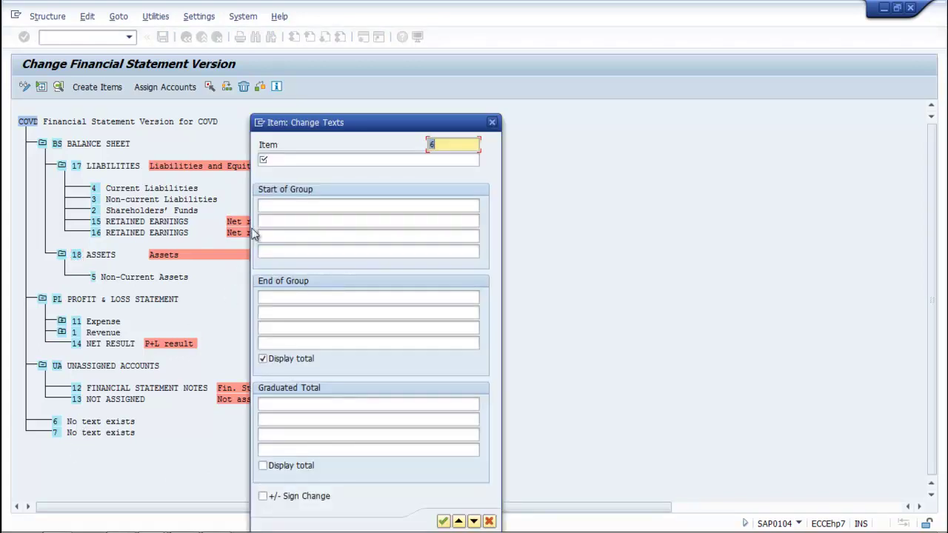
left_click(280, 160)
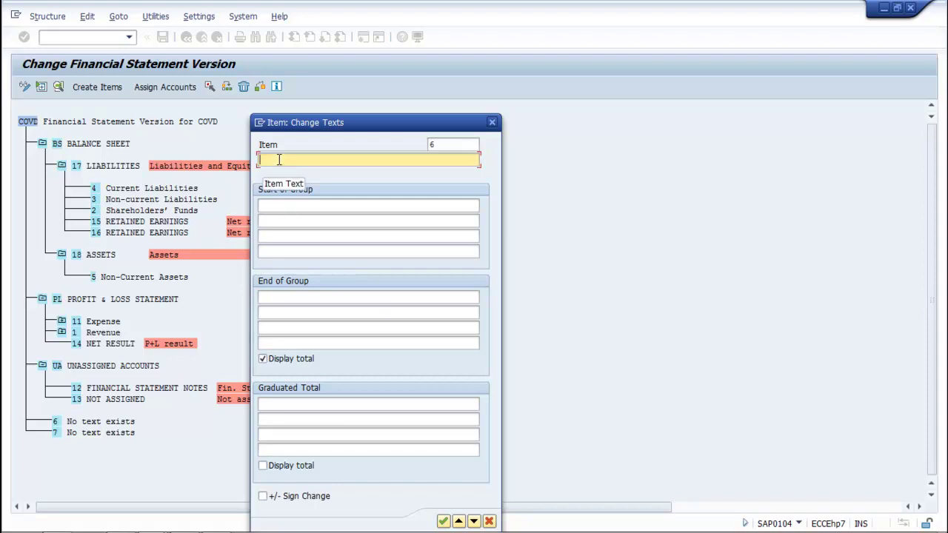
key("ctrl+v")
left_click_drag(281, 162, 242, 160)
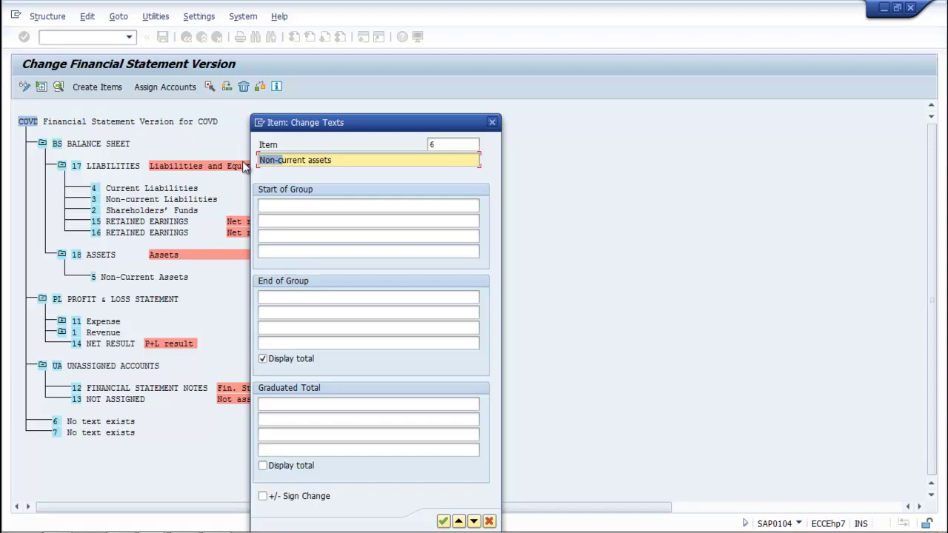
type("C")
left_click(443, 522)
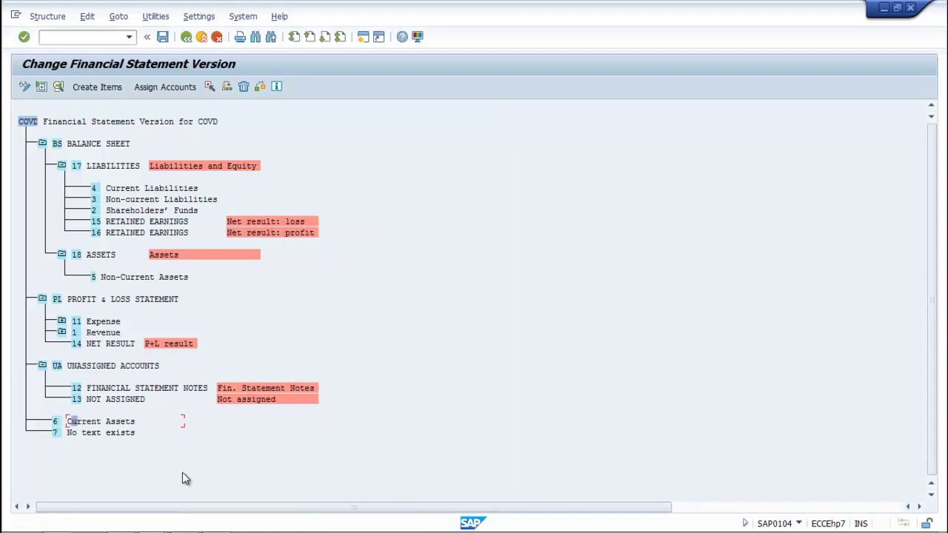
Reassign the Current Assets node as a subordinate of node 18 ASSETS
left_click(211, 87)
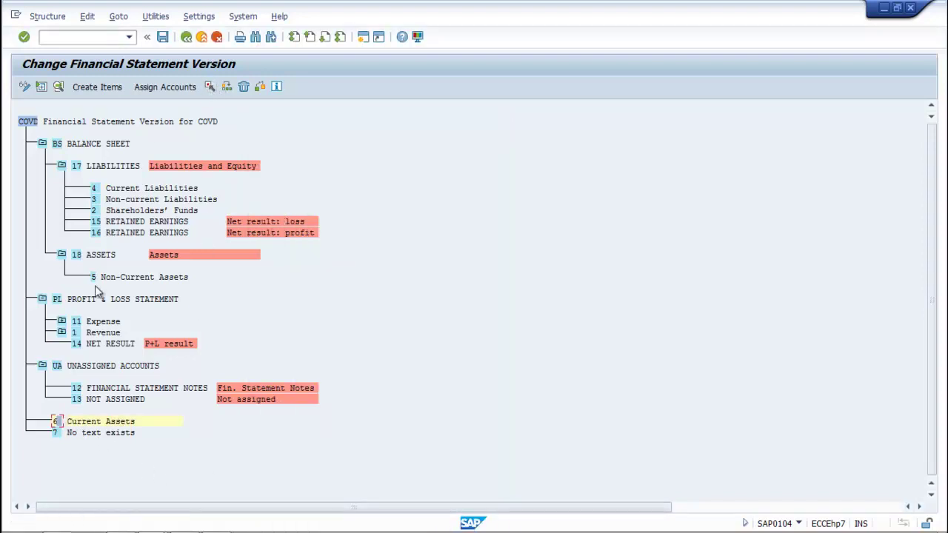
left_click(77, 255)
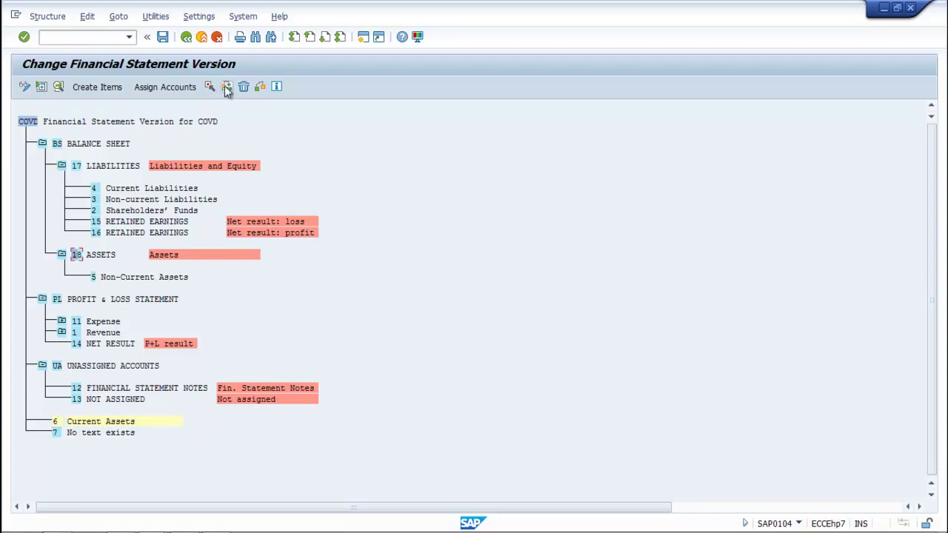
left_click(226, 86)
left_click(497, 207)
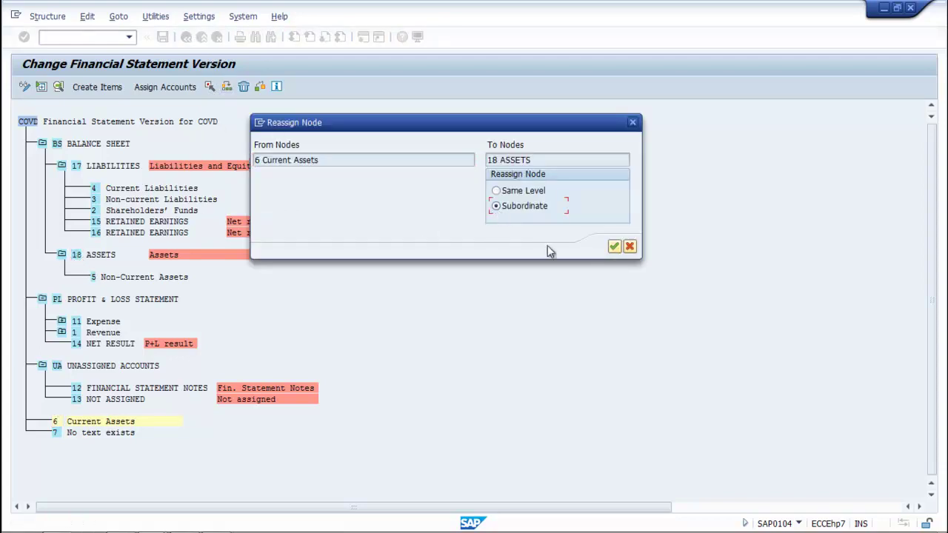
left_click(614, 246)
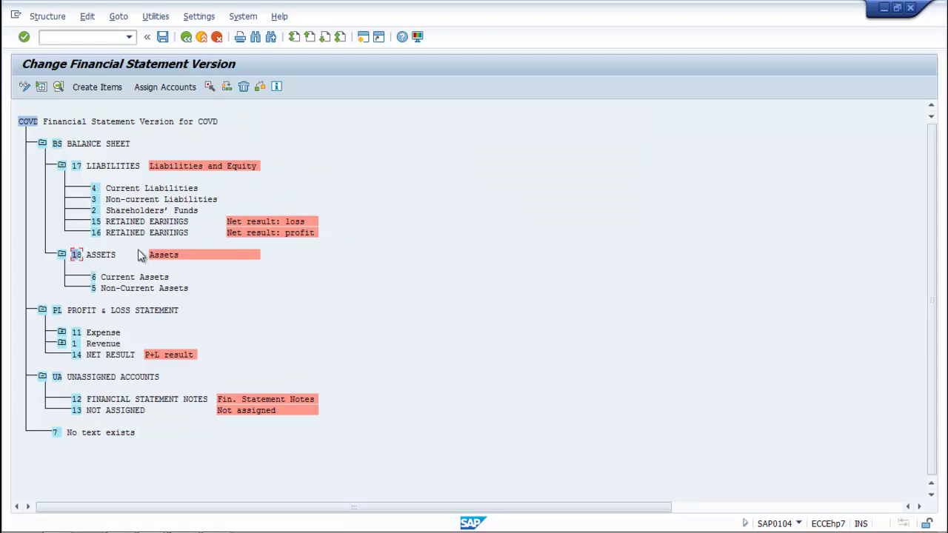
Copy the "Share application money pending allotment" heading from the Companies Act page in Chrome and return to SAP
key("alt+Tab")
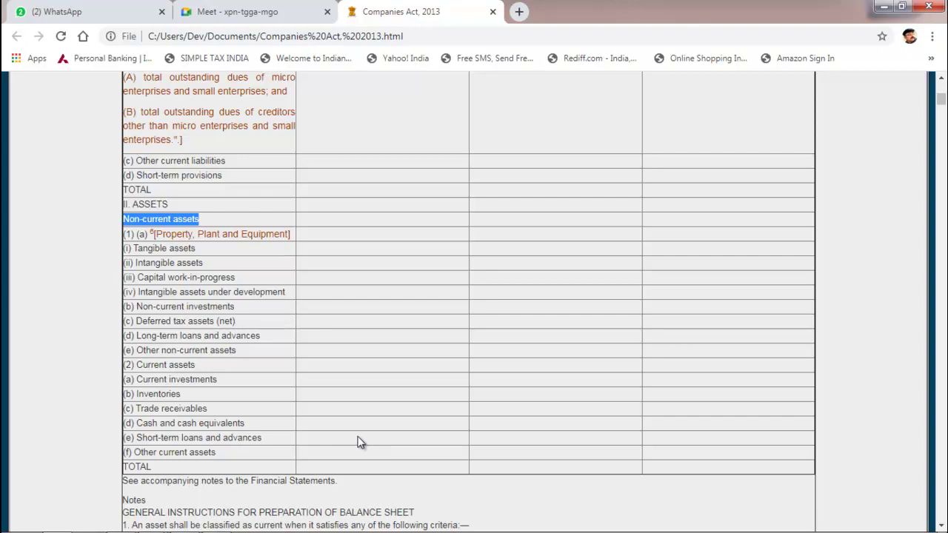
scroll(358, 442, "up", 5)
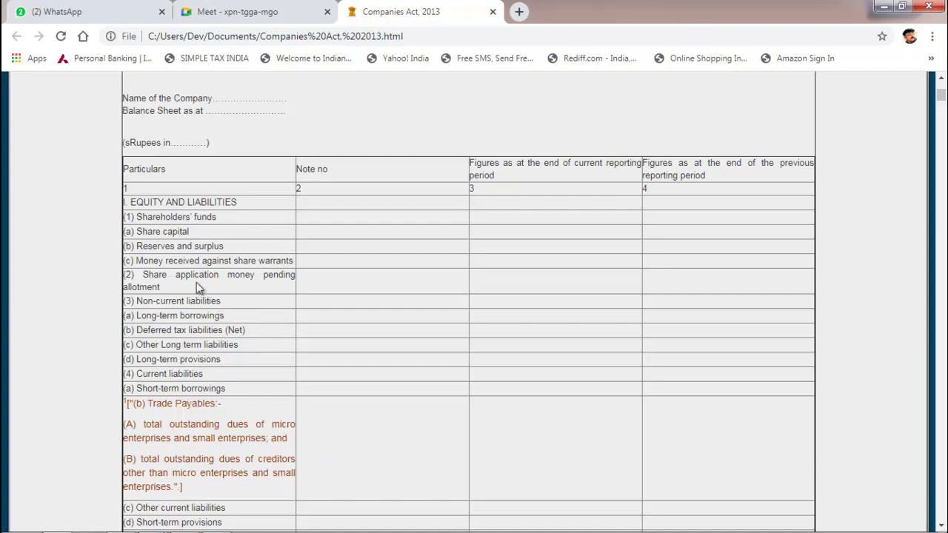
left_click_drag(144, 275, 303, 280)
key("ctrl+c")
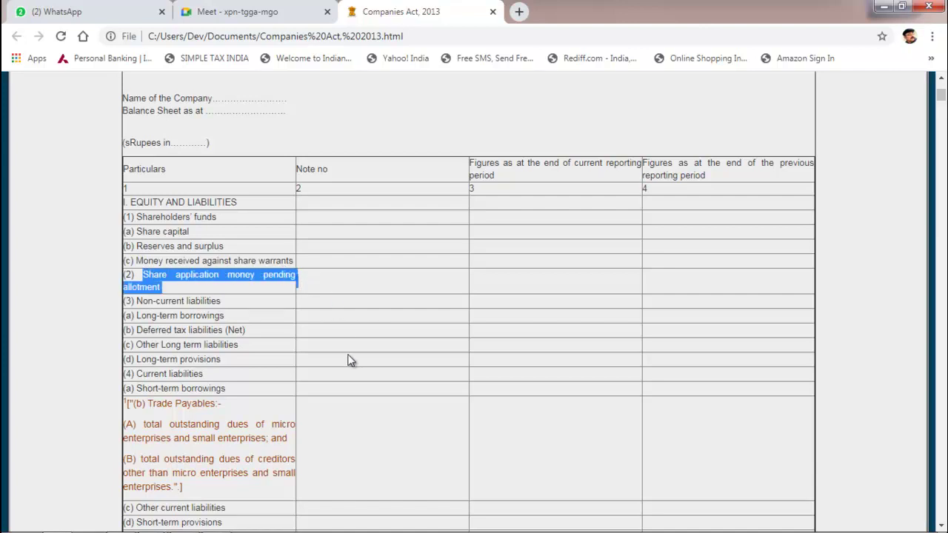
key("alt+Tab")
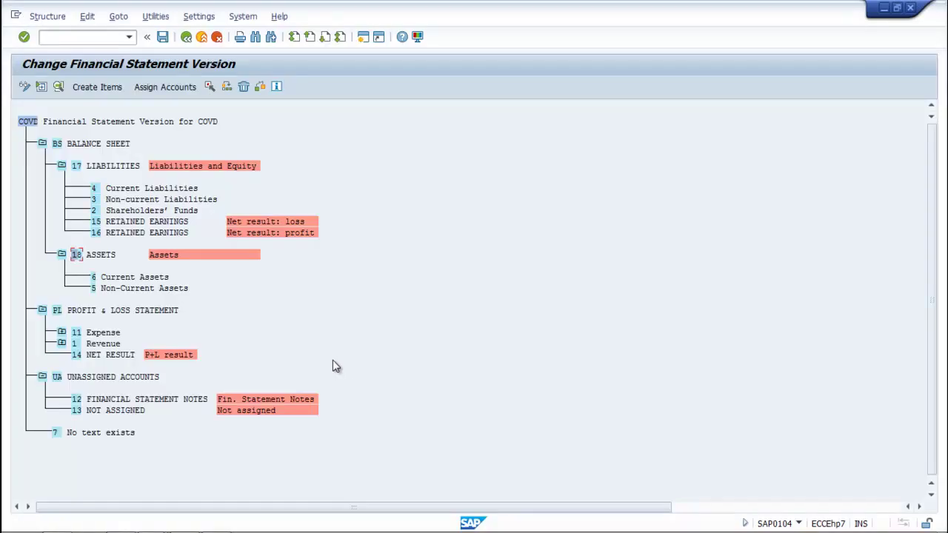
Name item 7 "Share Application Money Pending Allotment" from the copied heading, capitalizing each word
double_click(111, 436)
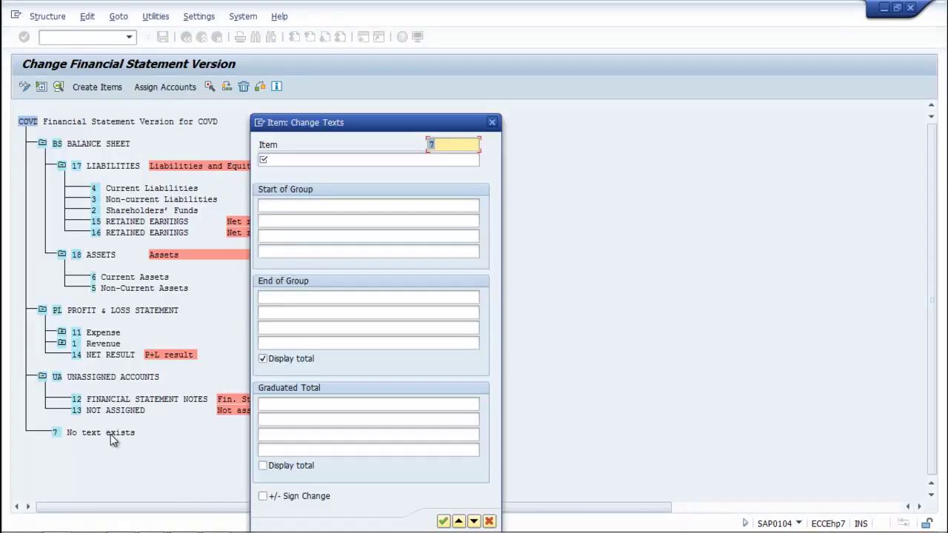
left_click(275, 159)
key("ctrl+v")
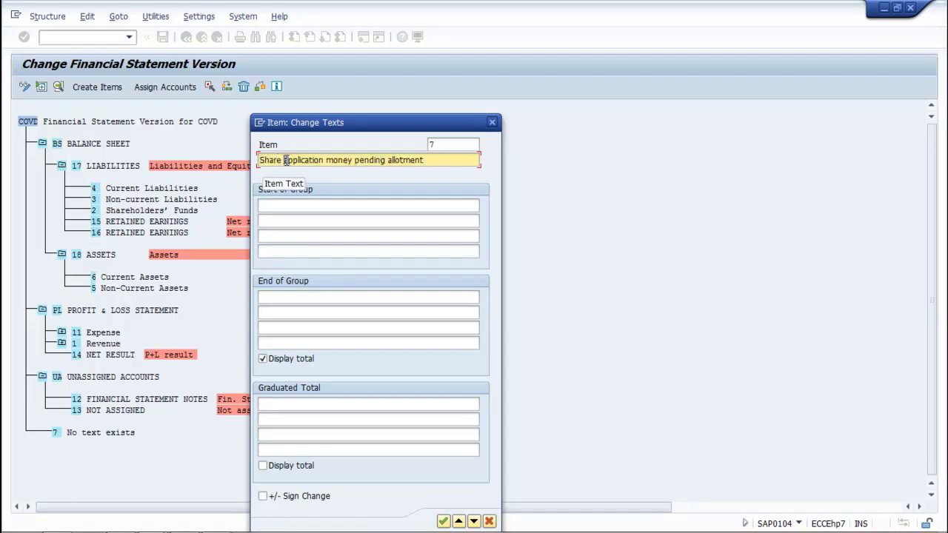
left_click(286, 161)
key("Delete")
type("A")
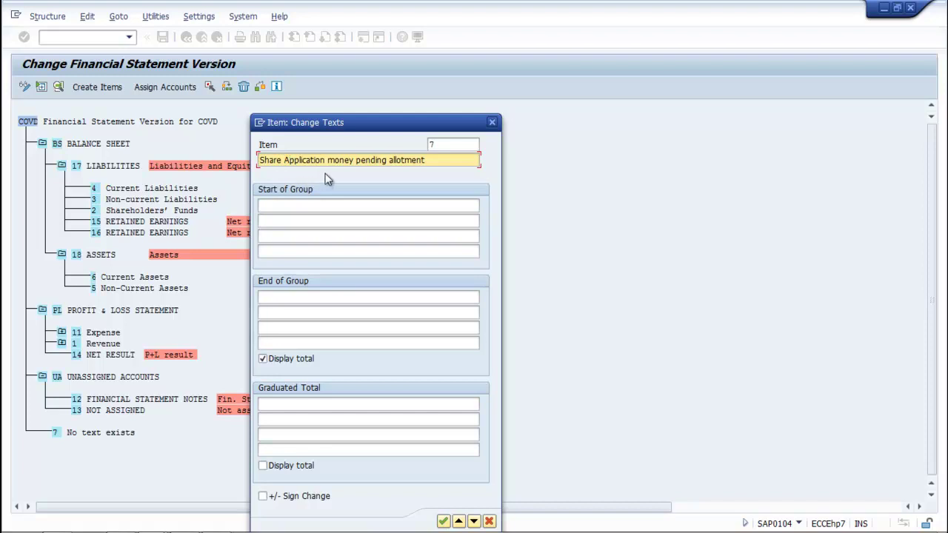
left_click_drag(333, 161, 327, 160)
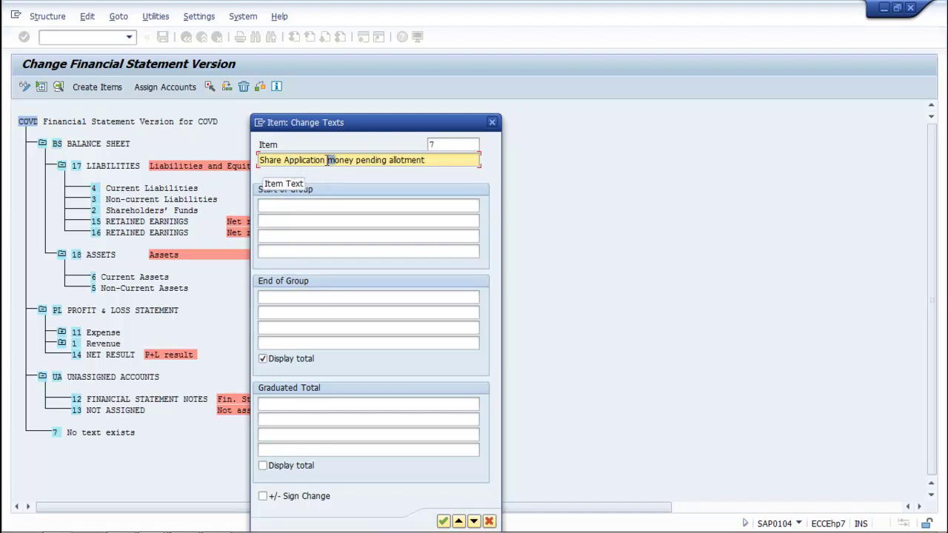
type("M")
left_click_drag(361, 161, 356, 161)
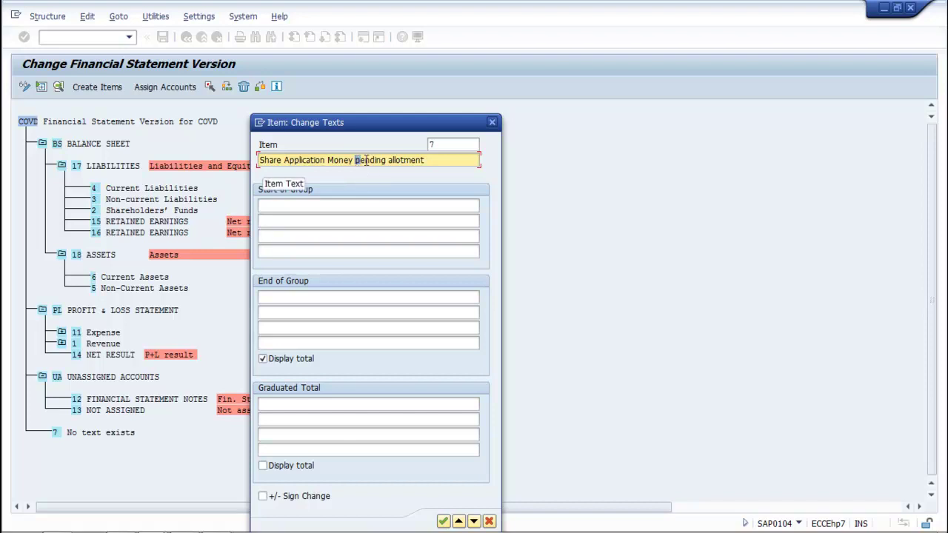
left_click_drag(394, 161, 389, 161)
type("A")
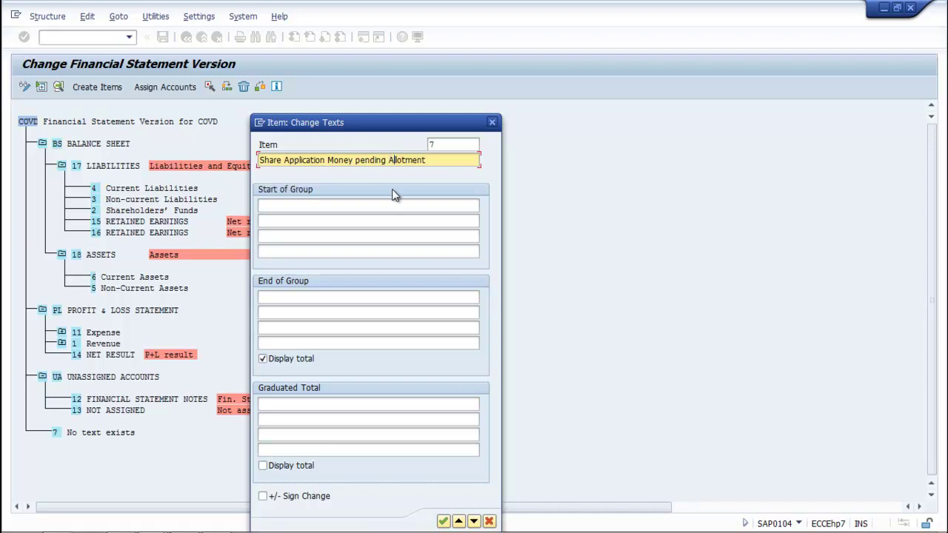
left_click_drag(362, 160, 356, 160)
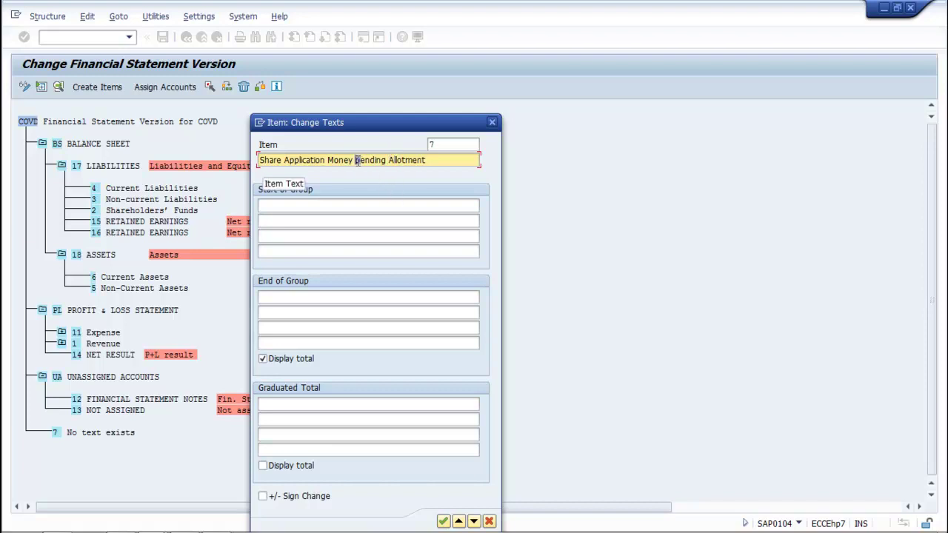
type("P")
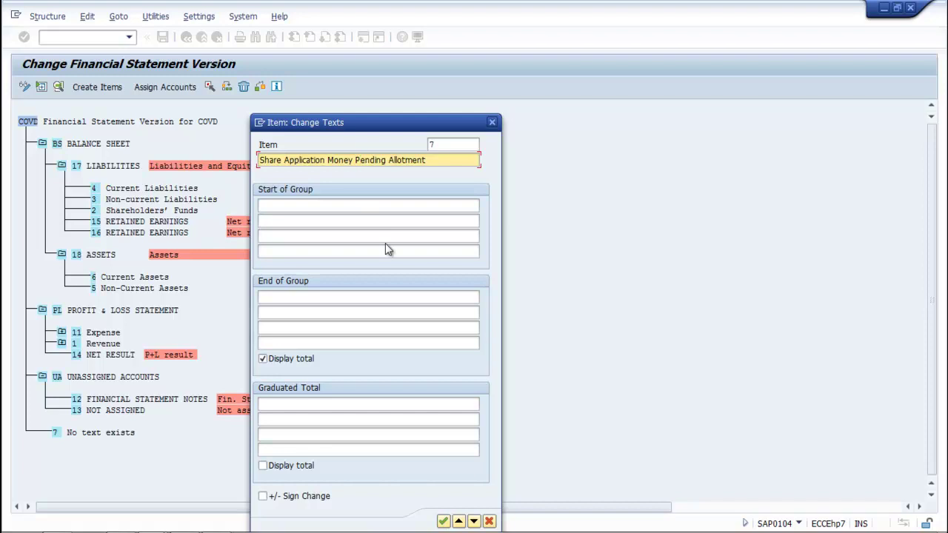
left_click(443, 522)
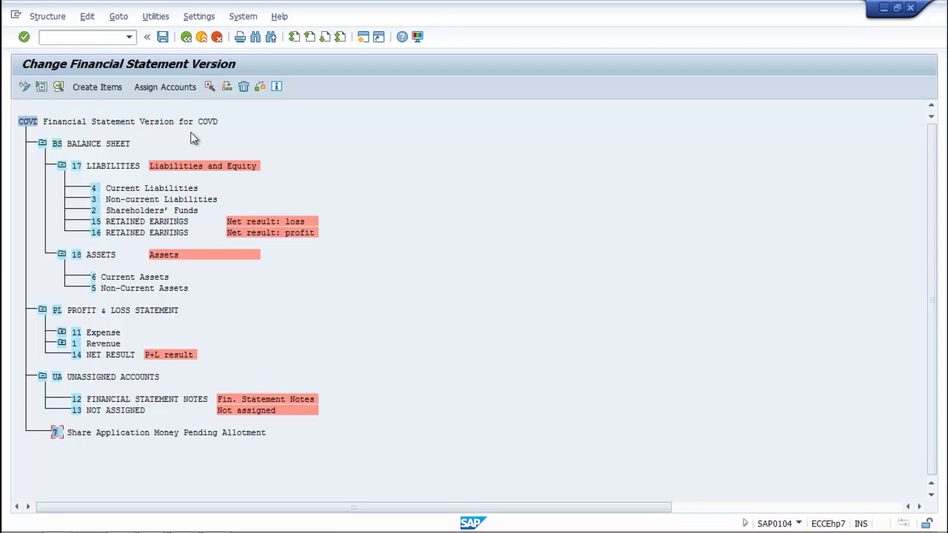
Reassign the Share Application Money Pending Allotment node as a subordinate of node 17 LIABILITIES
left_click(210, 88)
left_click(76, 165)
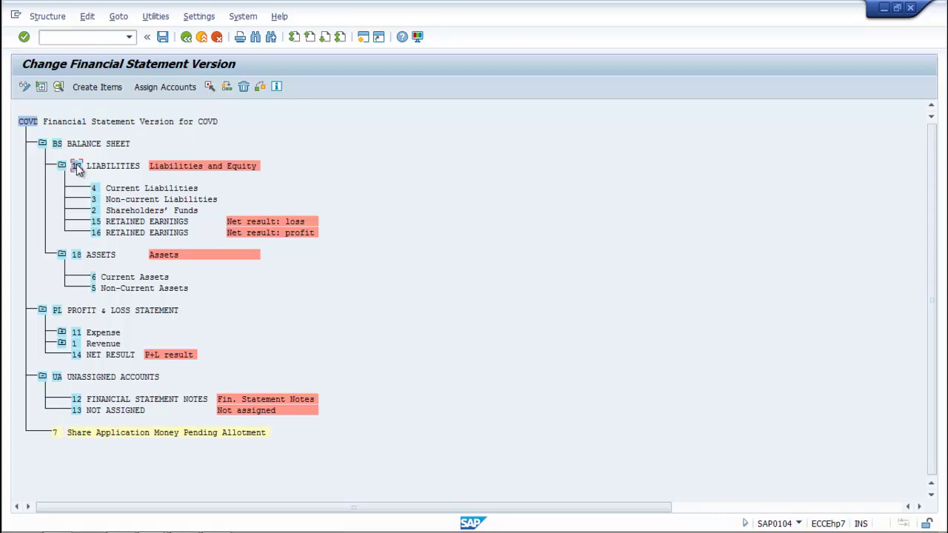
left_click(227, 86)
left_click(497, 207)
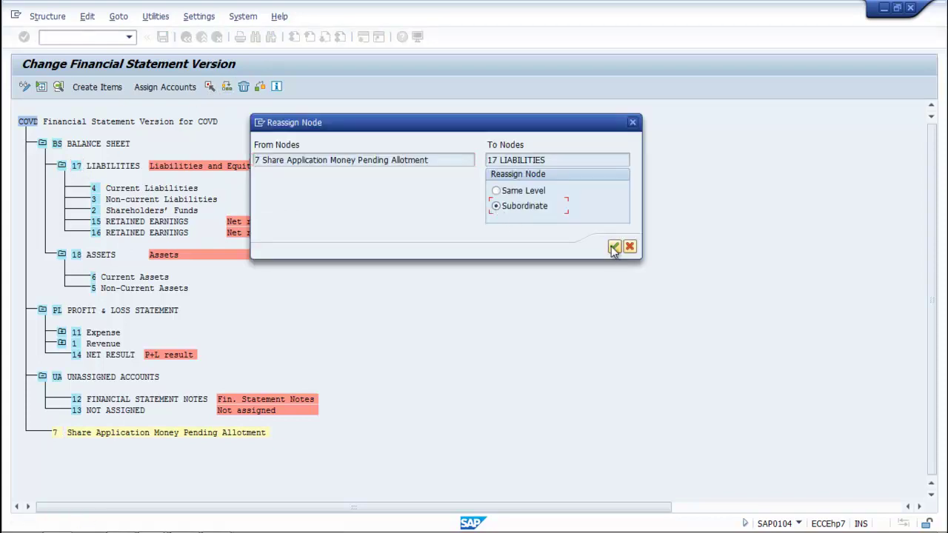
left_click(614, 248)
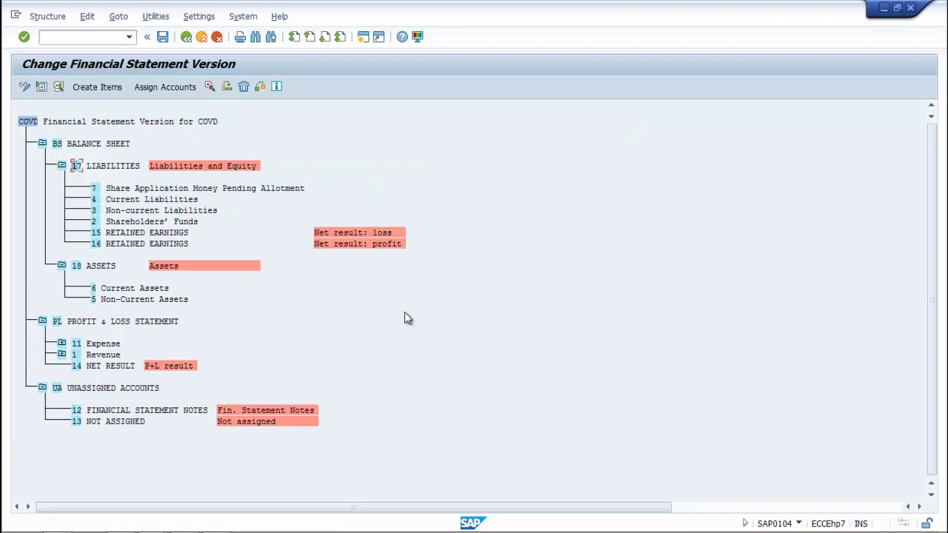
Save the financial statement version under the FICO CONFIG customizing request and go back to its details
key("ctrl+s")
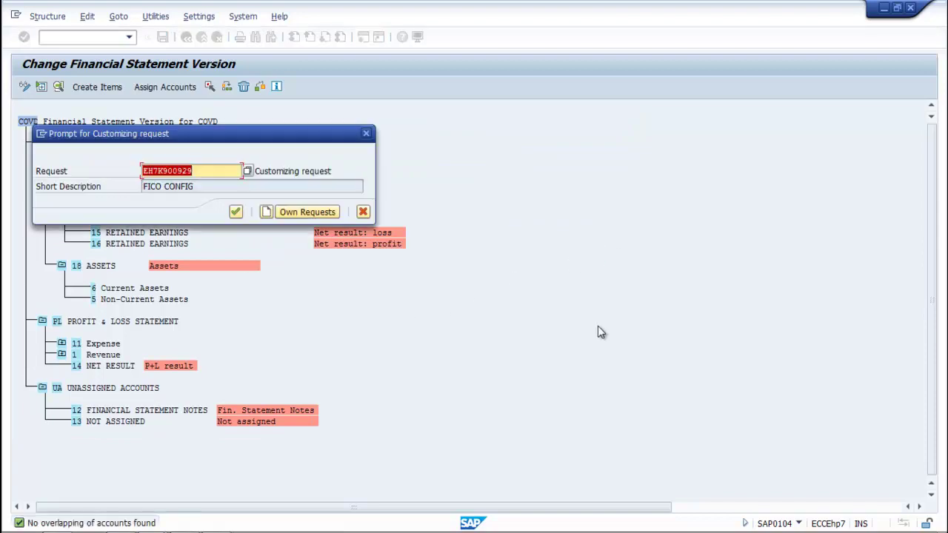
left_click(236, 214)
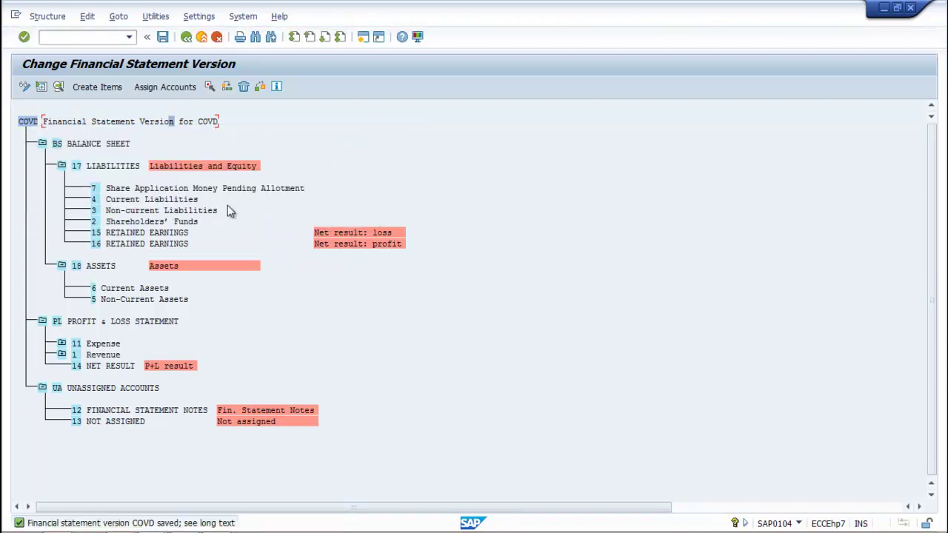
left_click(186, 37)
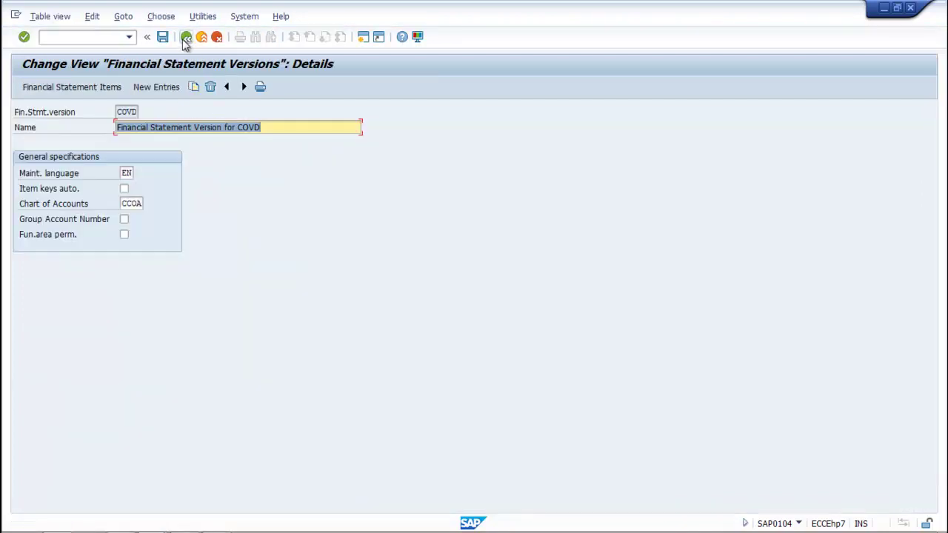
Reopen the COVD financial statement items and expand the profit and loss, balance sheet, assets and liabilities nodes
left_click(74, 87)
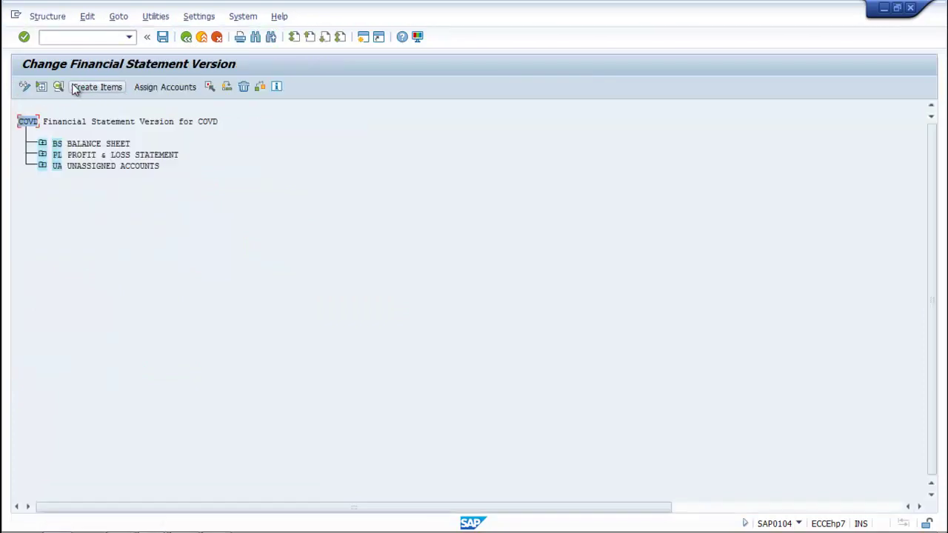
left_click(42, 154)
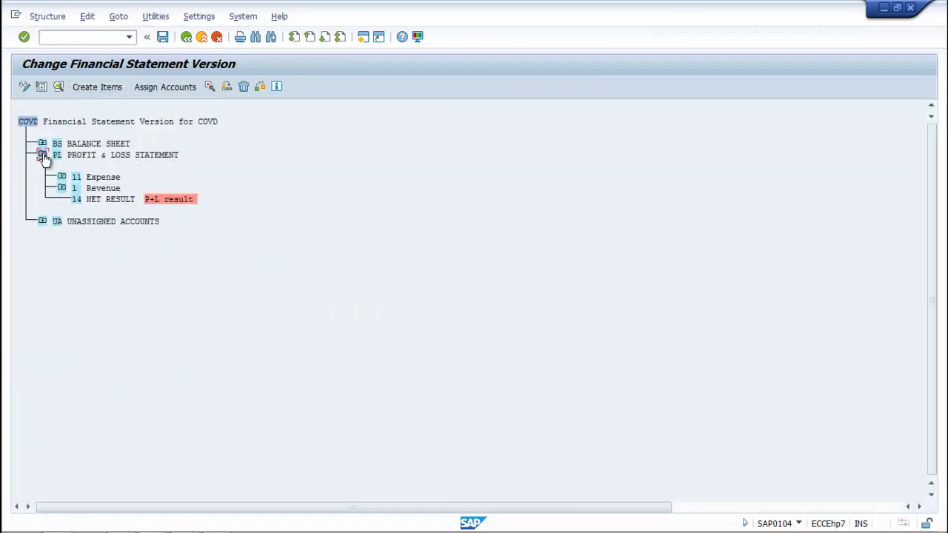
left_click(42, 144)
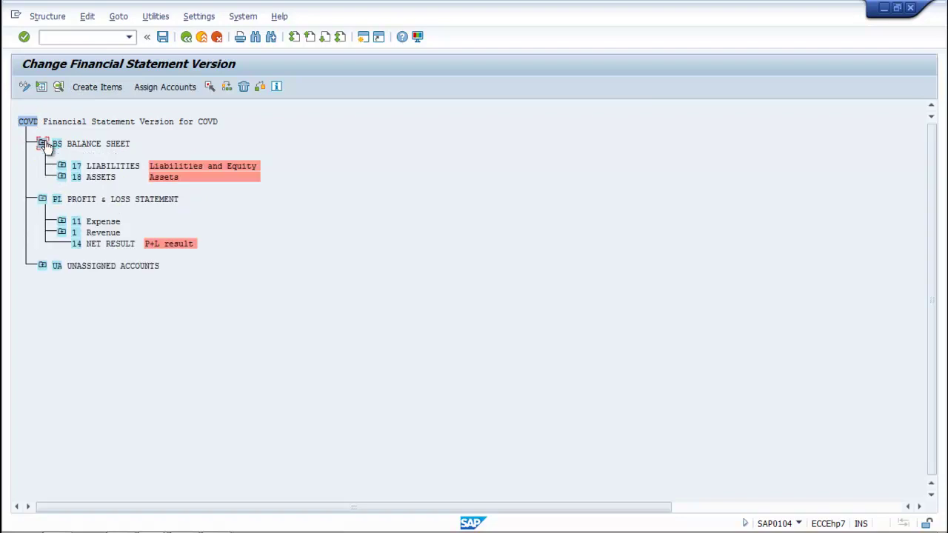
left_click(61, 177)
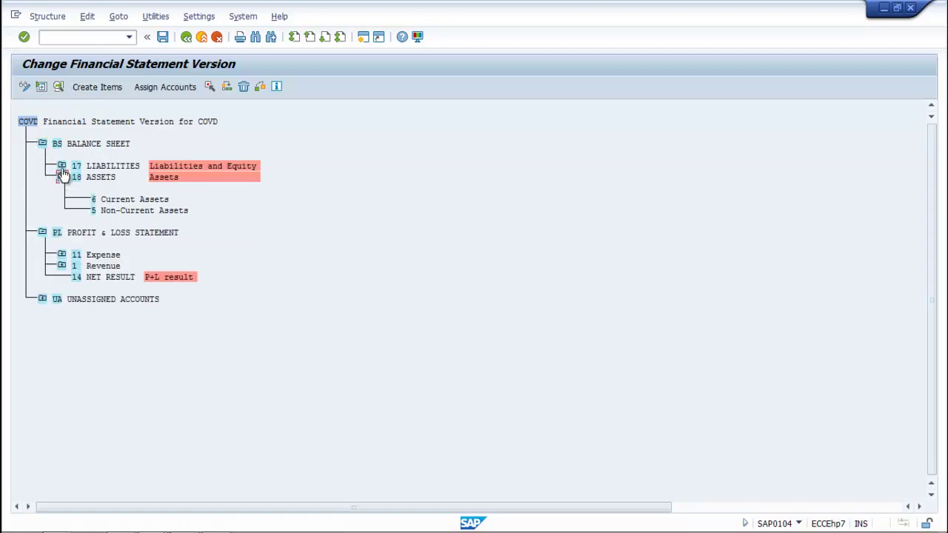
left_click(62, 166)
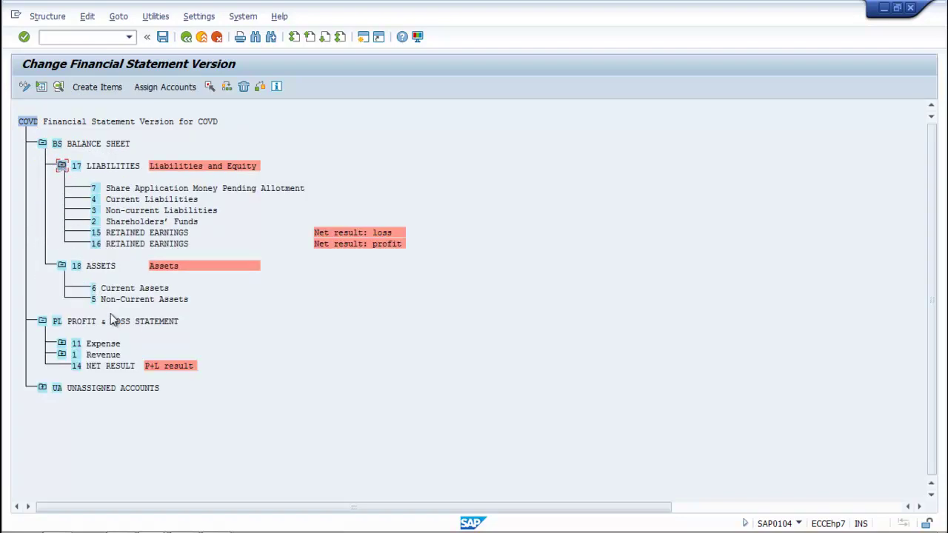